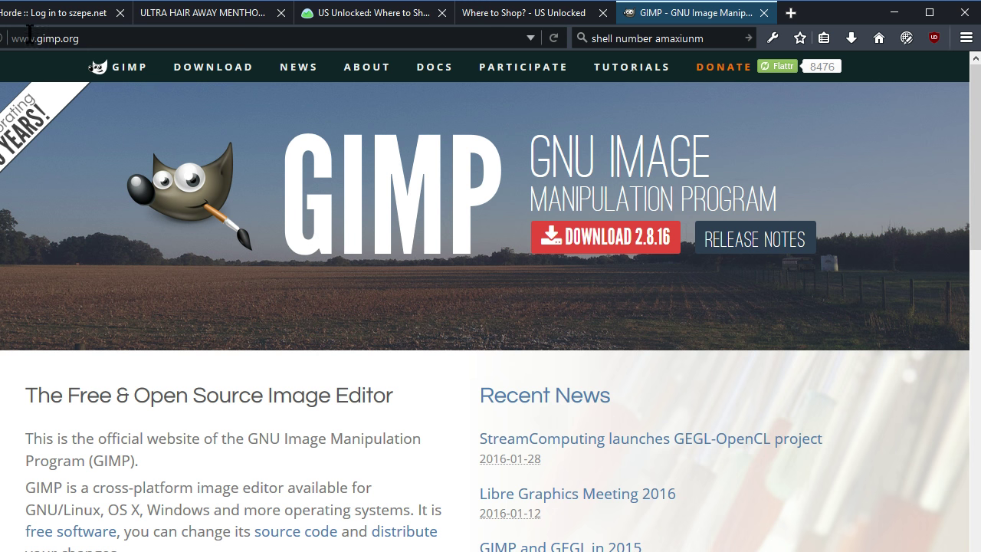
# In Firefox, visit the GIMP Downloads page from the gimp.org home page, then go back.
pyautogui.click(77, 38)
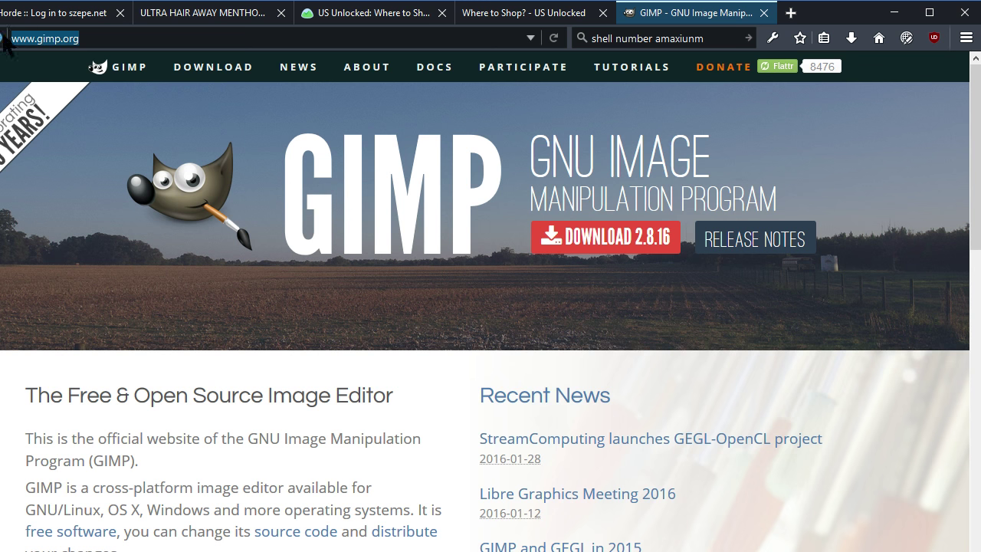
pyautogui.click(120, 38)
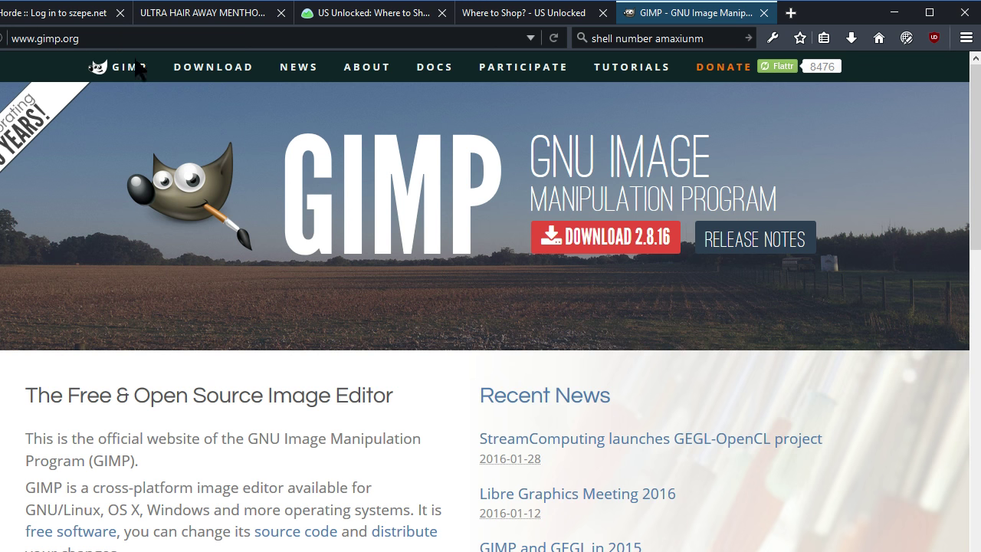
pyautogui.click(213, 66)
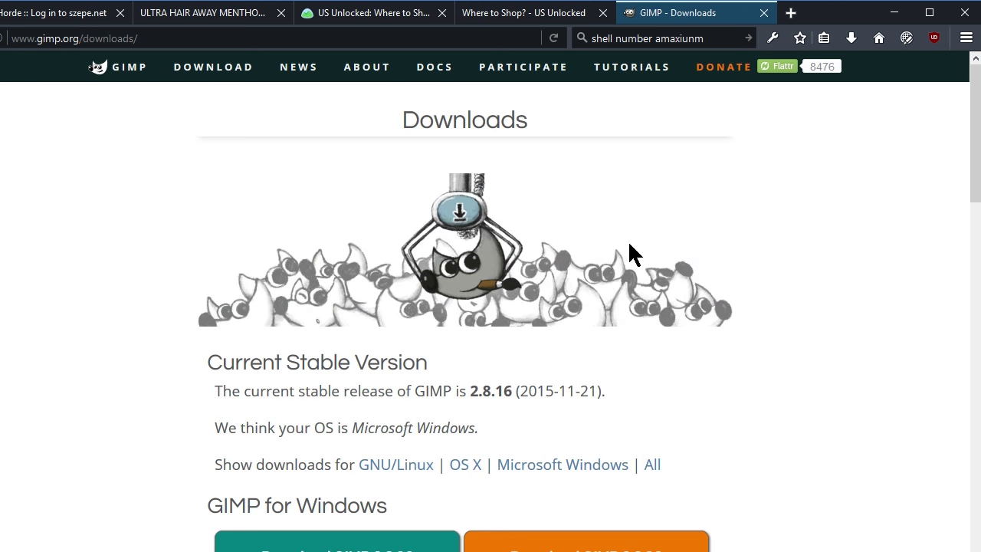
pyautogui.hotkey('alt', 'Left')
pyautogui.rightClick(609, 357)
# Scroll the watermarked IRIX spray-can photo down to the label and back up to the cap.
pyautogui.click(602, 344)
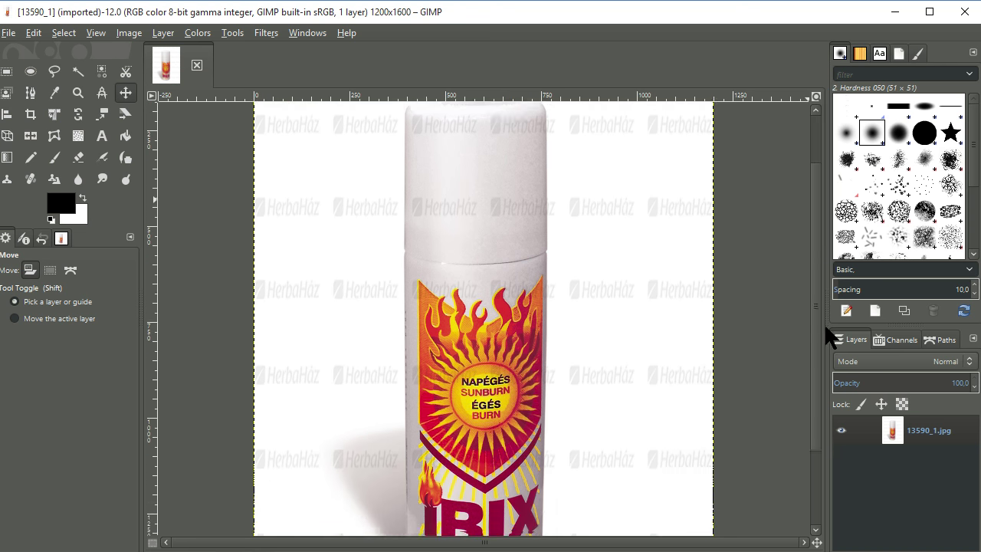
pyautogui.moveTo(812, 272)
pyautogui.mouseDown()
pyautogui.moveTo(830, 365)
pyautogui.moveTo(813, 267)
pyautogui.mouseUp()
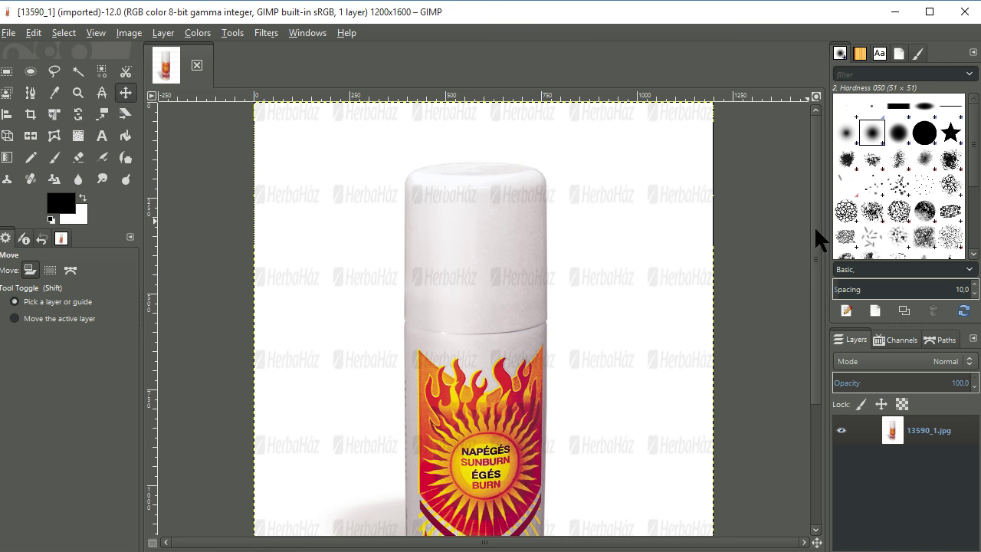
pyautogui.moveTo(814, 226); pyautogui.dragTo(819, 339)
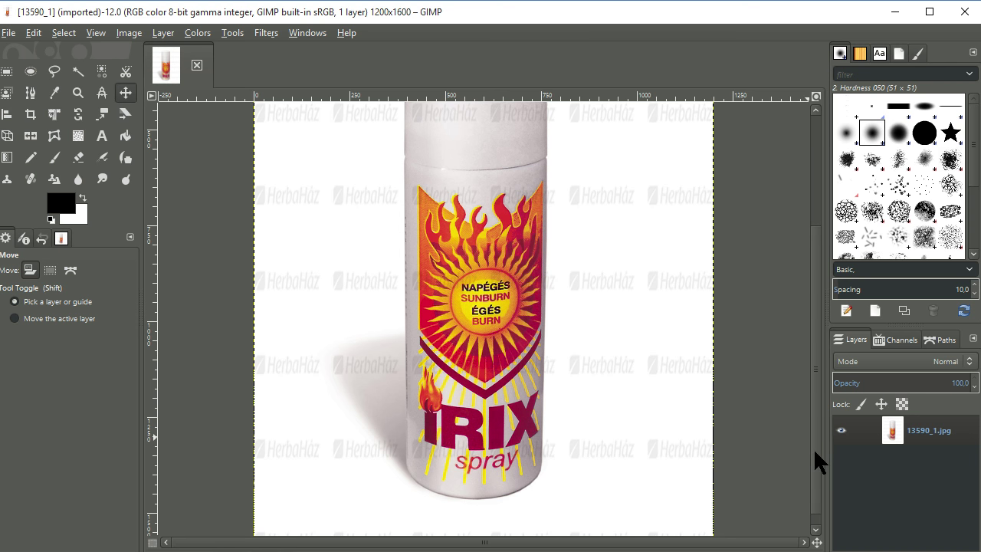
pyautogui.moveTo(813, 448); pyautogui.dragTo(822, 291)
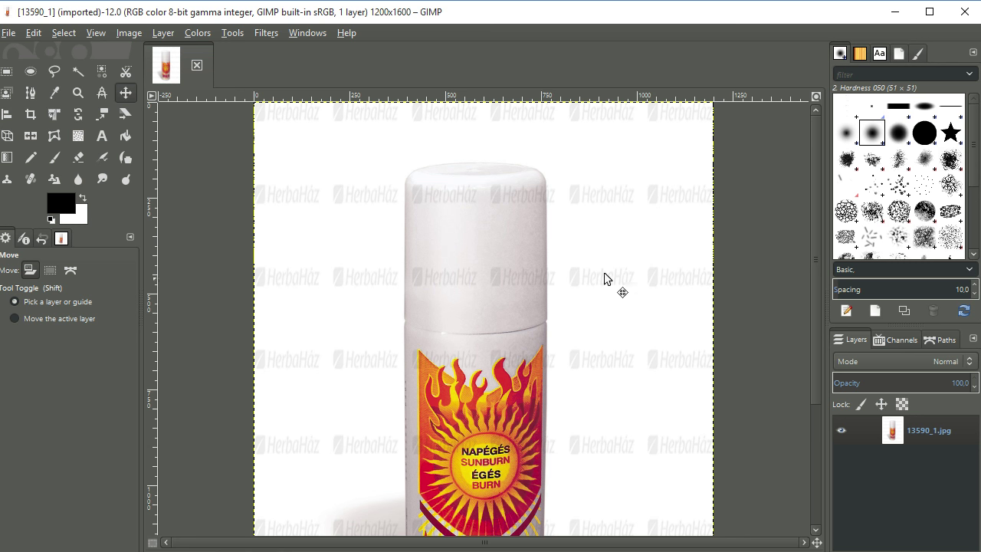
# Select a full-height 192×1600 strip along the photo's left edge.
pyautogui.click(8, 75)
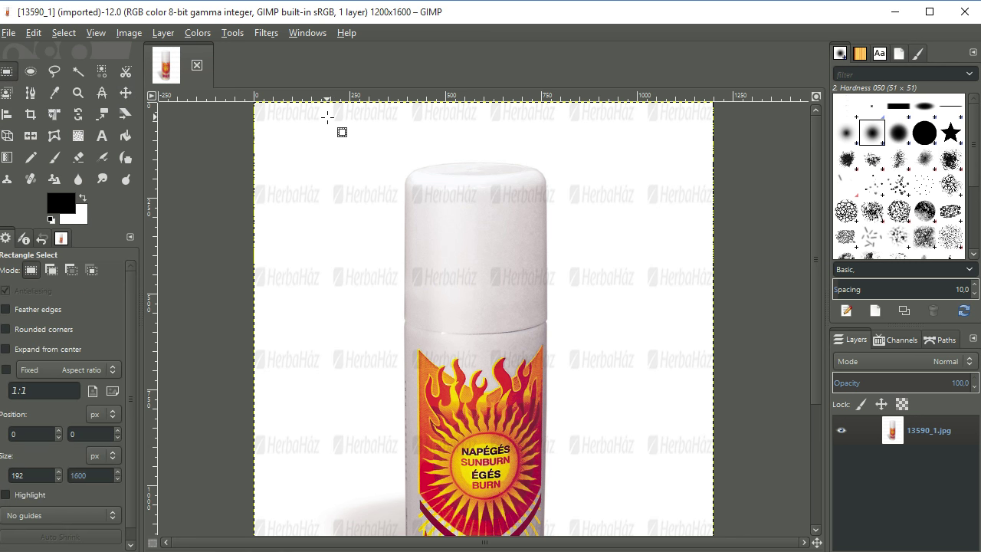
pyautogui.moveTo(328, 117)
pyautogui.mouseDown()
pyautogui.moveTo(251, 139)
pyautogui.moveTo(253, 101)
pyautogui.mouseUp()
pyautogui.moveTo(308, 138); pyautogui.dragTo(310, 526)
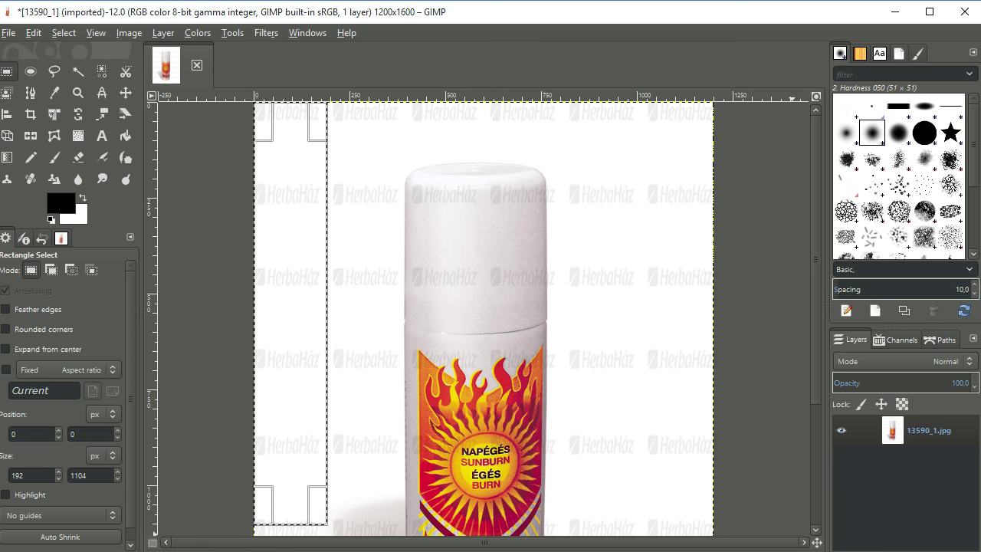
pyautogui.press('-')
pyautogui.press('-')
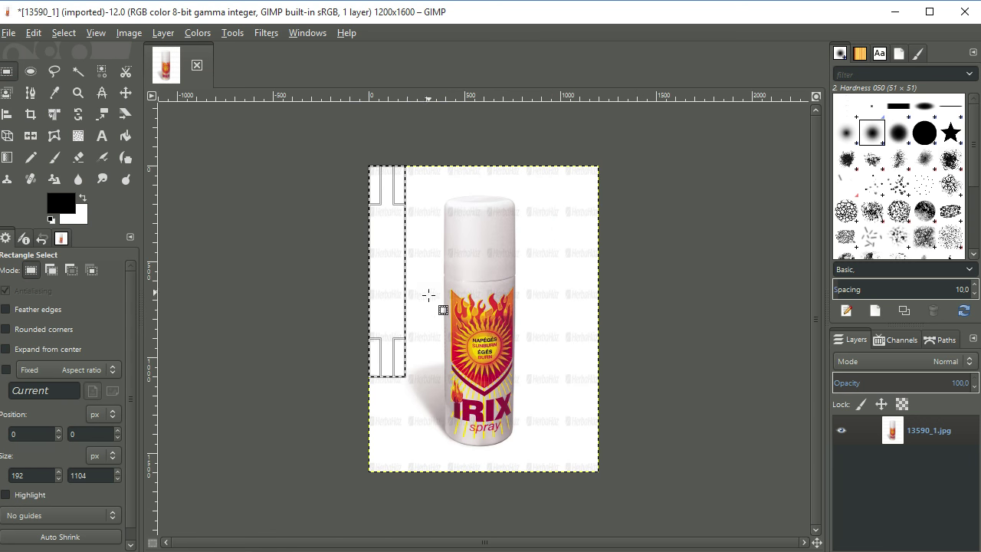
pyautogui.moveTo(381, 379); pyautogui.dragTo(394, 471)
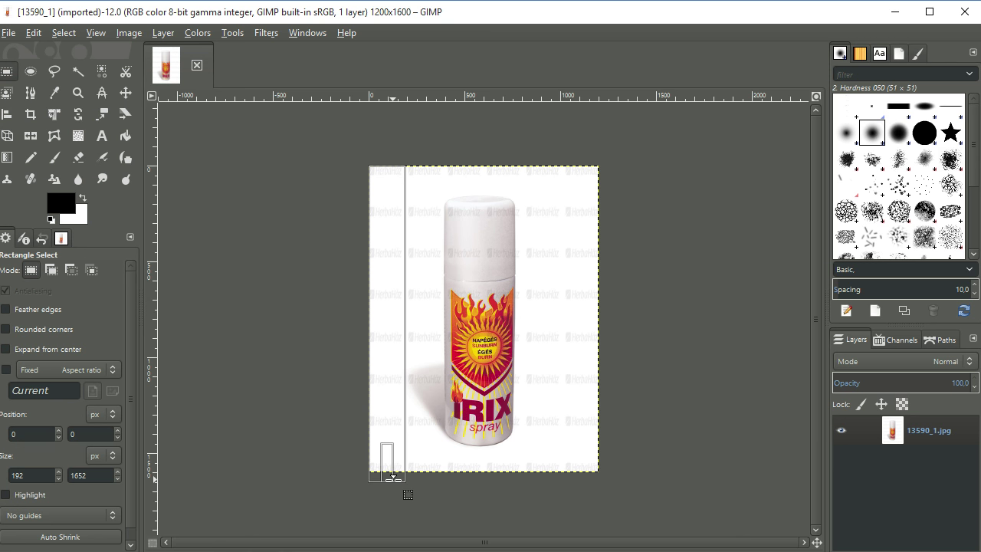
# Copy the left-edge strip and paste it back as a floating selection.
pyautogui.press('Delete')
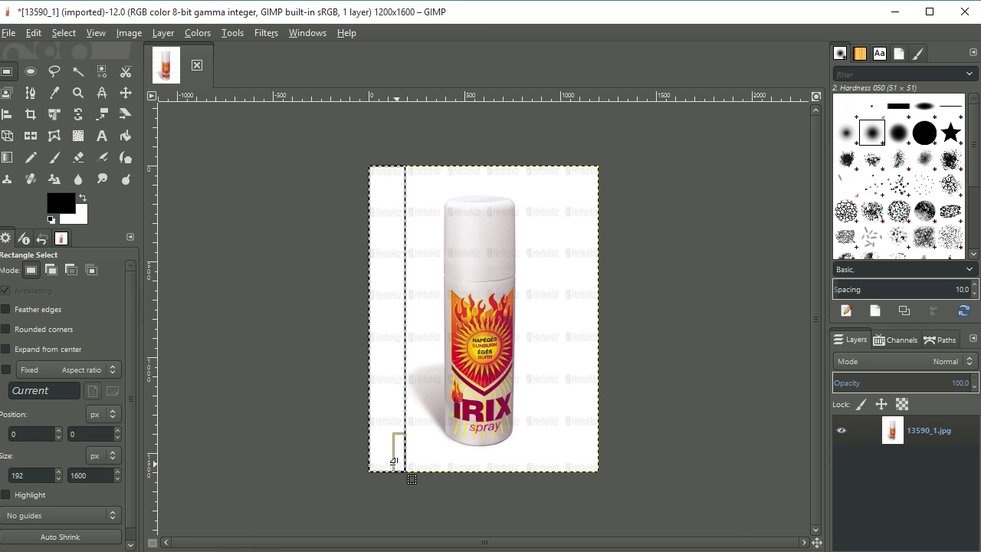
pyautogui.press('ctrl')
pyautogui.hotkey('ctrl', 'v')
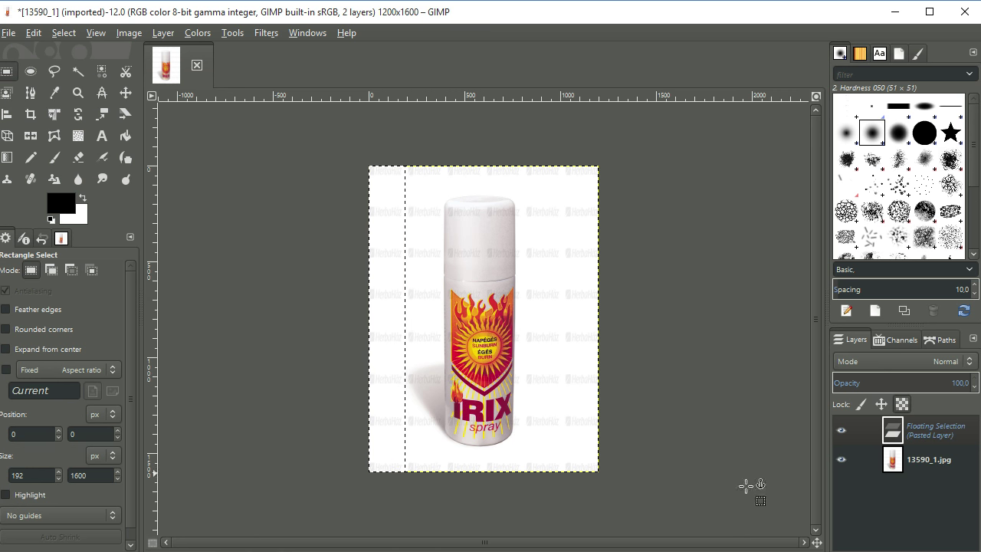
pyautogui.rightClick(924, 441)
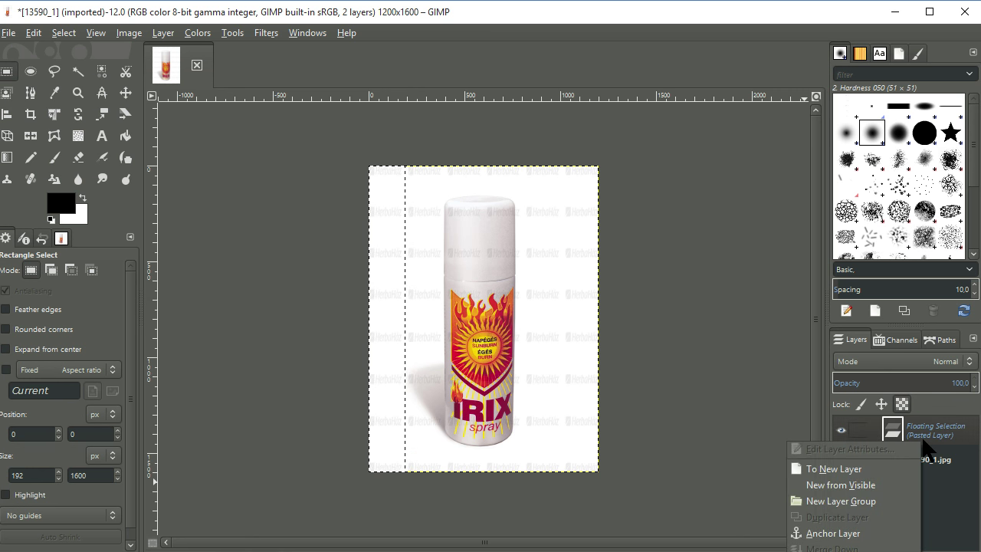
# Convert the floating strip to a new layer and move it right against the can's left side.
pyautogui.click(853, 467)
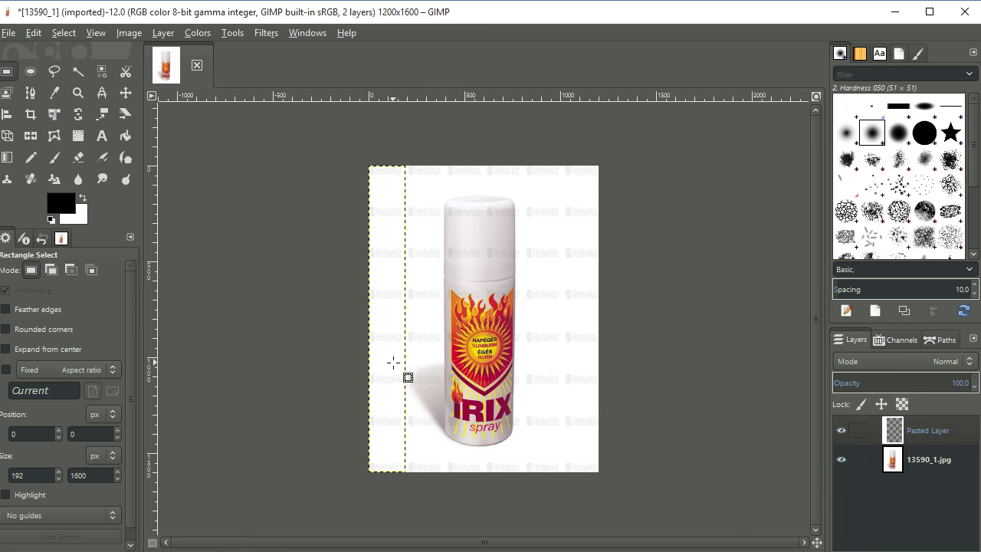
pyautogui.press('m')
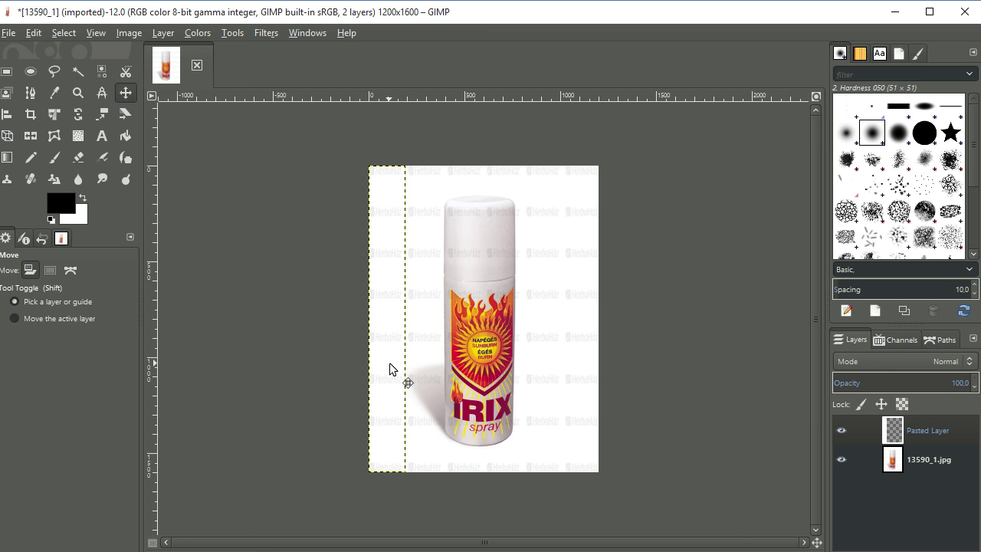
pyautogui.moveTo(395, 407); pyautogui.dragTo(400, 415)
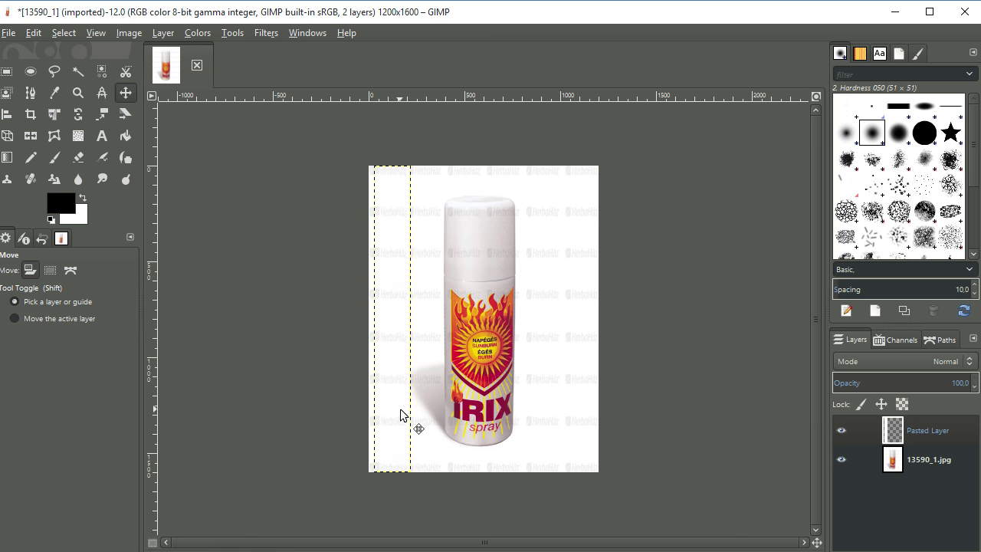
pyautogui.press('Right')
pyautogui.press('Right')
pyautogui.press('Right')
pyautogui.press('Right')
pyautogui.press('Right')
pyautogui.press('Right')
pyautogui.press('Right')
pyautogui.press('Right')
pyautogui.press('Right')
pyautogui.press('Right')
pyautogui.press('Right')
pyautogui.press('Right')
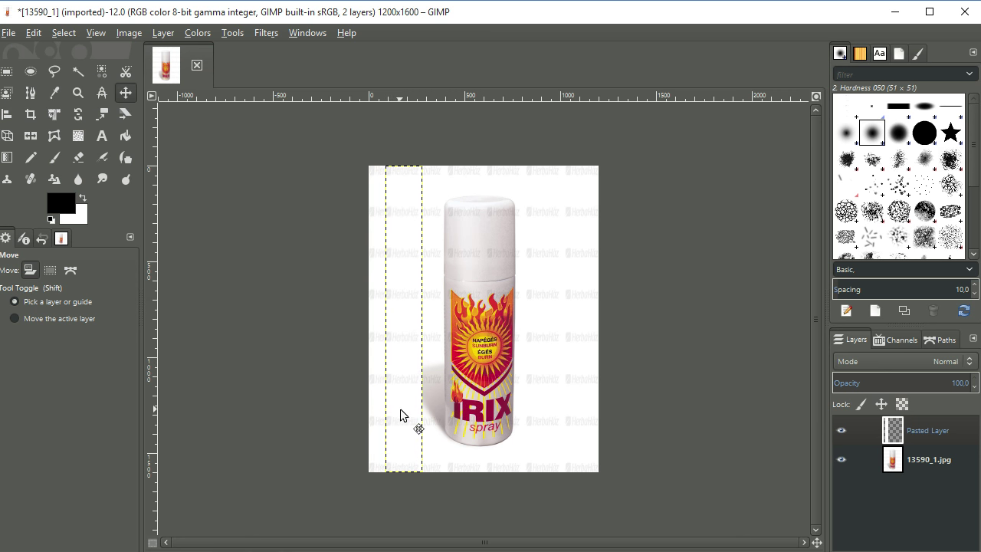
pyautogui.press('Right')
pyautogui.press('Right')
pyautogui.press('Right')
pyautogui.press('Right')
pyautogui.press('Right')
pyautogui.press('Right')
pyautogui.press('Right')
pyautogui.press('Right')
pyautogui.press('Right')
pyautogui.press('Right')
pyautogui.press('Right')
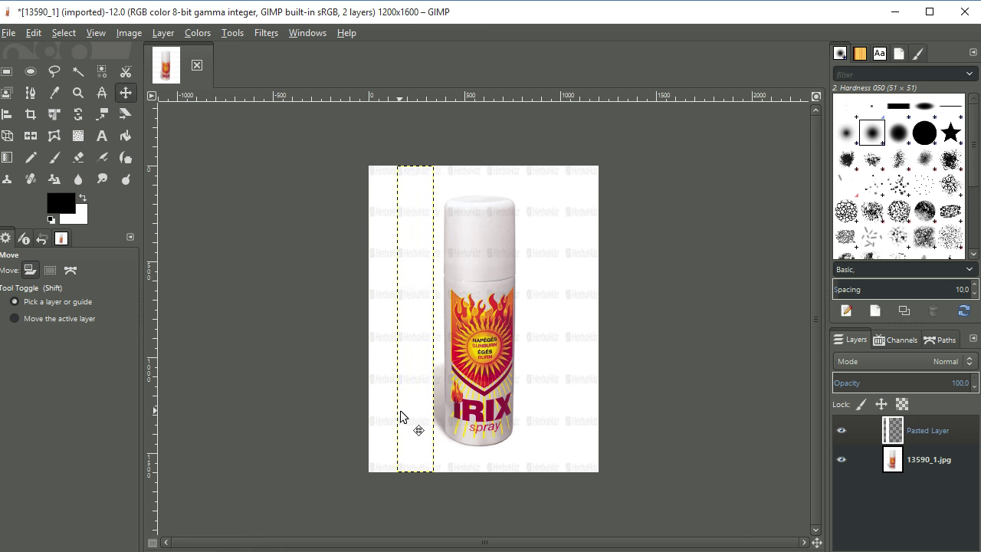
pyautogui.press('Right')
pyautogui.press('Right')
pyautogui.press('Right')
pyautogui.press('Right')
pyautogui.press('Right')
pyautogui.press('Right')
pyautogui.press('Right')
pyautogui.press('Right')
pyautogui.press('Right')
pyautogui.press('Right')
pyautogui.press('Right')
pyautogui.press('Right')
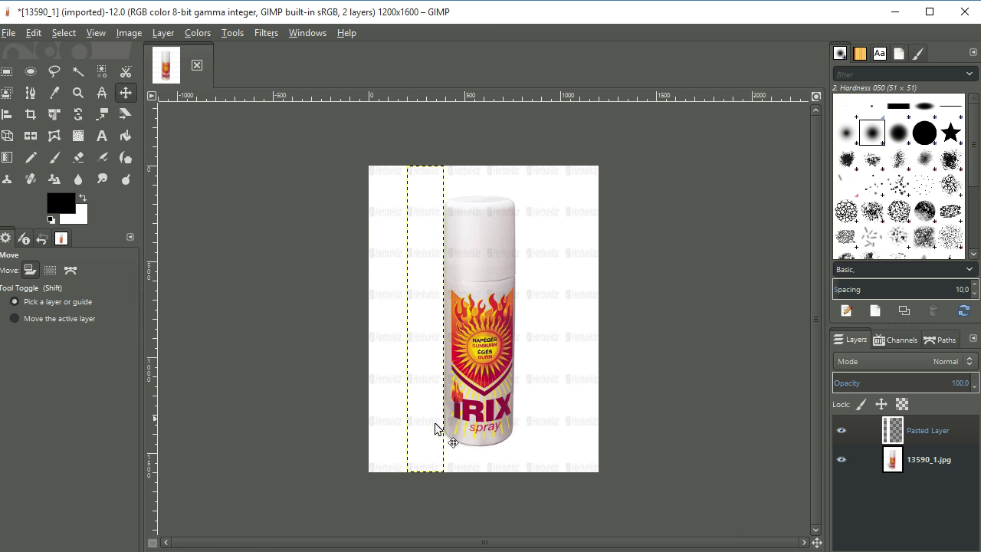
# Set the Pasted Layer's blend mode to Divide and view the photo at 100%.
pyautogui.click(970, 364)
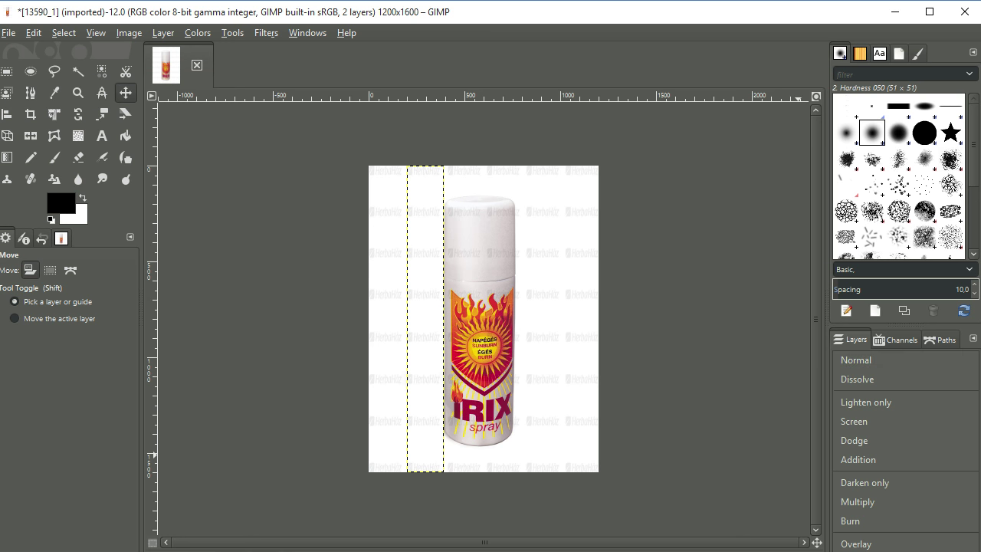
pyautogui.click(859, 549)
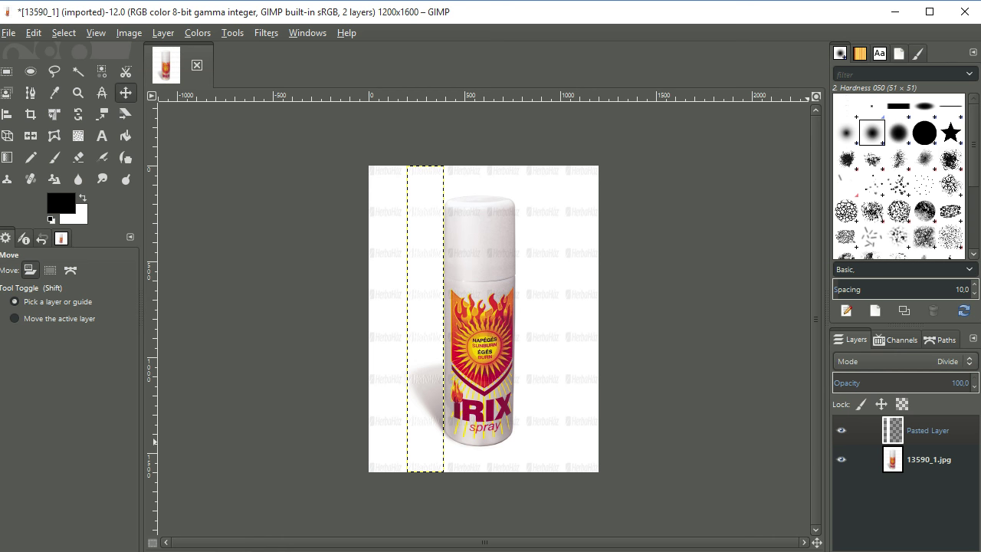
pyautogui.press('1')
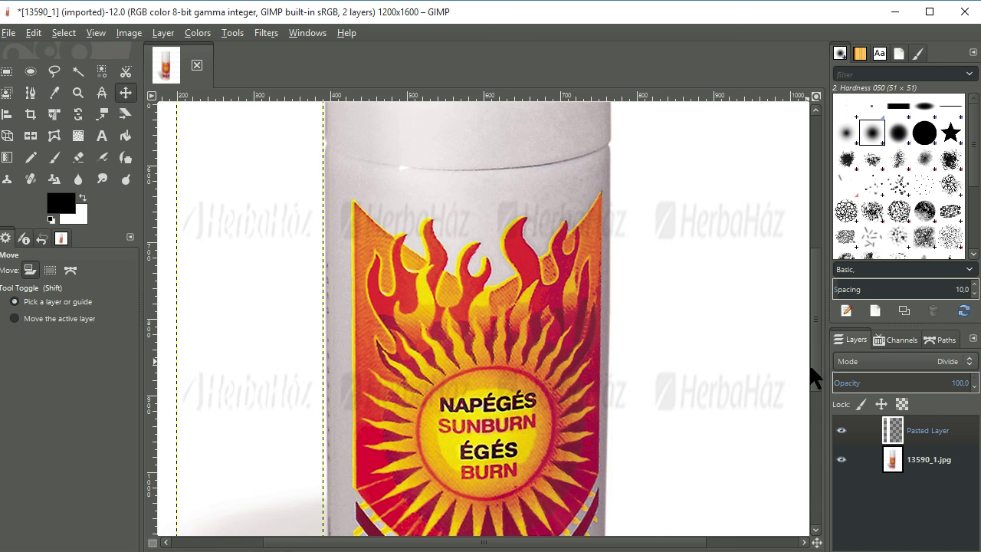
pyautogui.moveTo(816, 376); pyautogui.dragTo(819, 295)
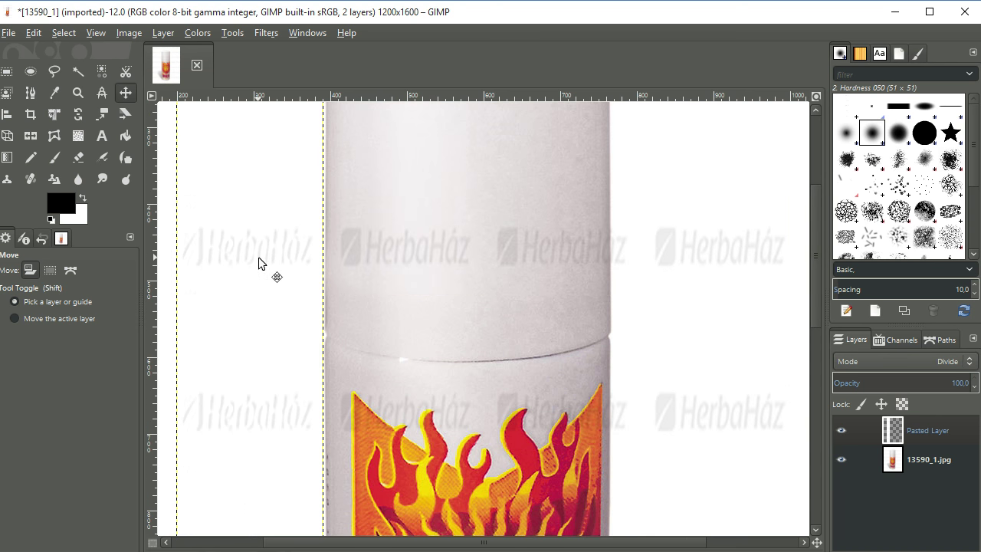
# Nudge the strip right until the watermark fades, then duplicate the layer.
pyautogui.press('Right')
pyautogui.press('Right')
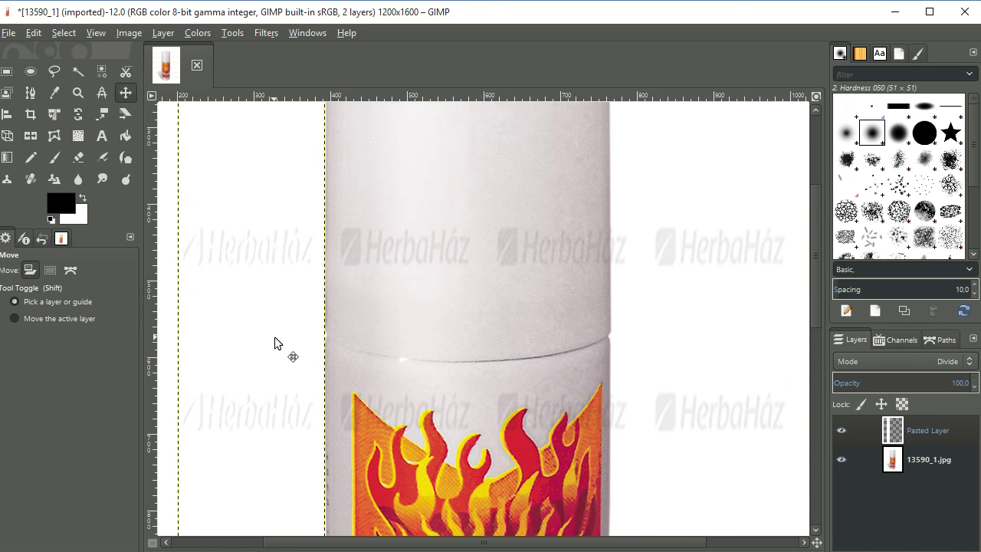
pyautogui.press('Right')
pyautogui.press('Right')
pyautogui.press('Right')
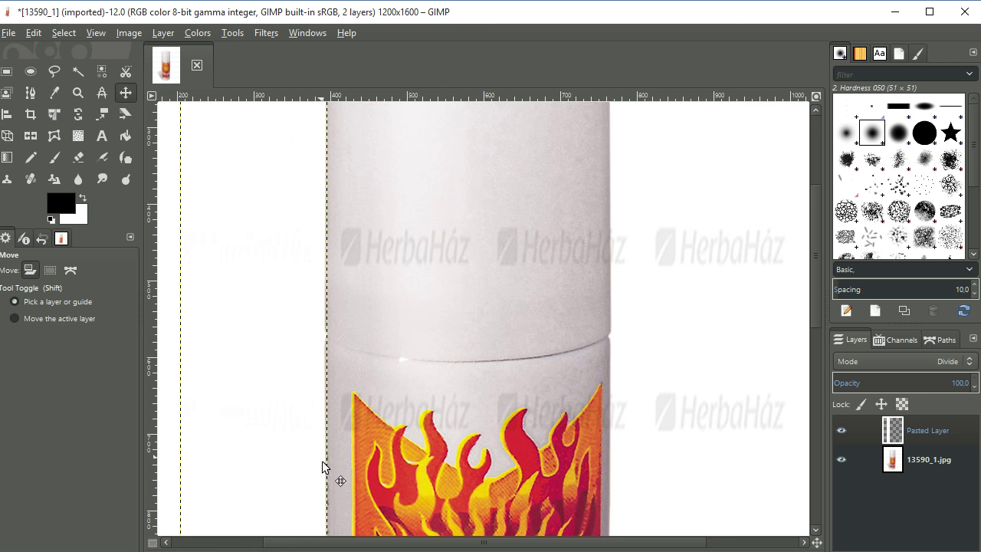
pyautogui.press('Right')
pyautogui.press('Right')
pyautogui.hotkey('ctrl', 'shift', 'd')
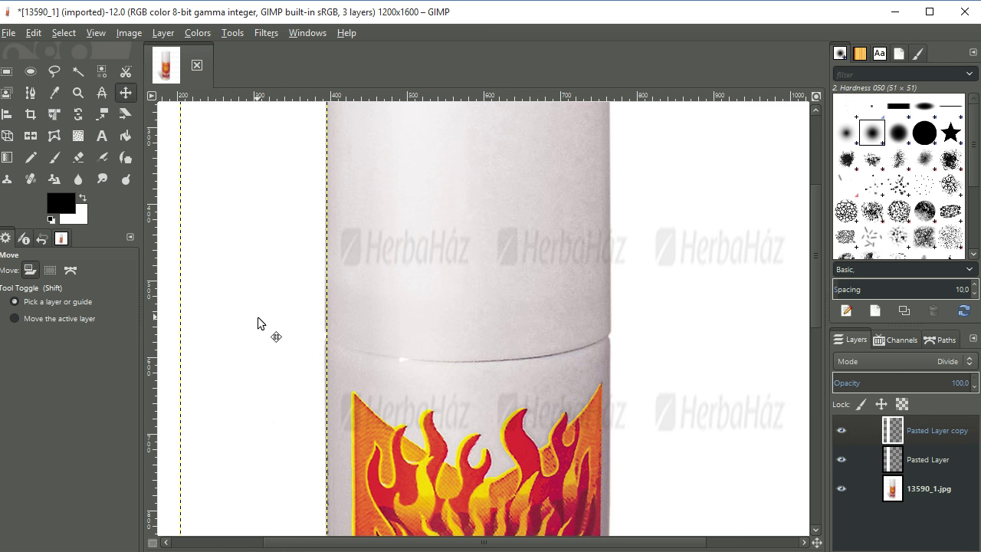
# Shift Pasted Layer copy right onto the can and fine-align it to cancel the watermark.
pyautogui.hotkey('shift', 'Right')
pyautogui.hotkey('shift', 'Right')
pyautogui.hotkey('shift', 'Right')
pyautogui.hotkey('shift', 'Right')
pyautogui.hotkey('shift', 'Right')
pyautogui.hotkey('shift', 'Right')
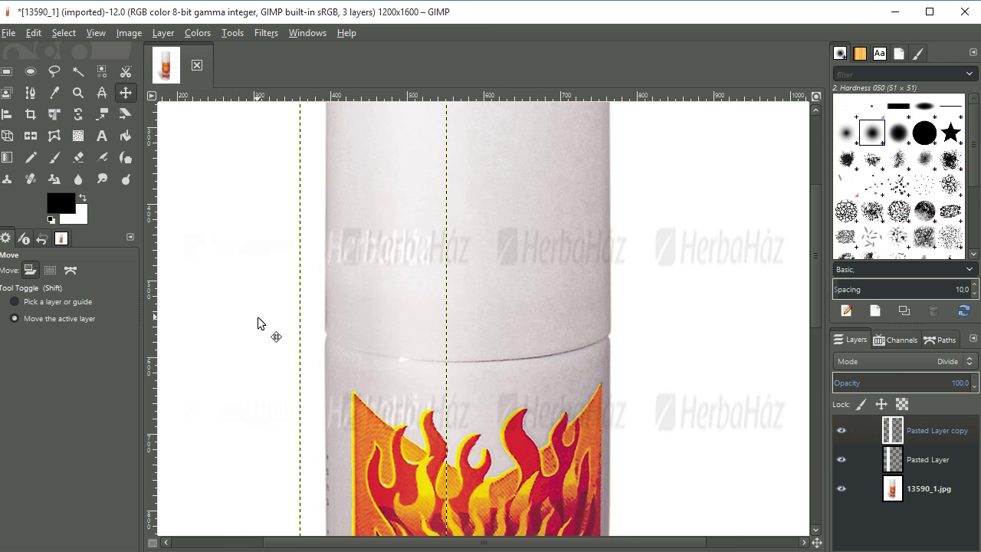
pyautogui.hotkey('shift', 'Right')
pyautogui.hotkey('shift', 'Right')
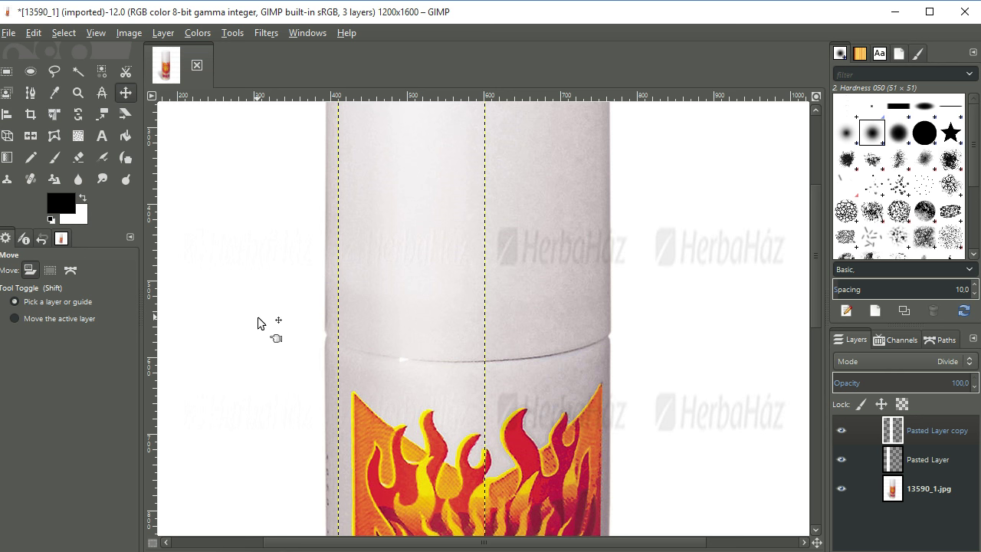
pyautogui.press('Right')
pyautogui.press('Right')
pyautogui.press('Right')
pyautogui.press('Right')
pyautogui.press('Right')
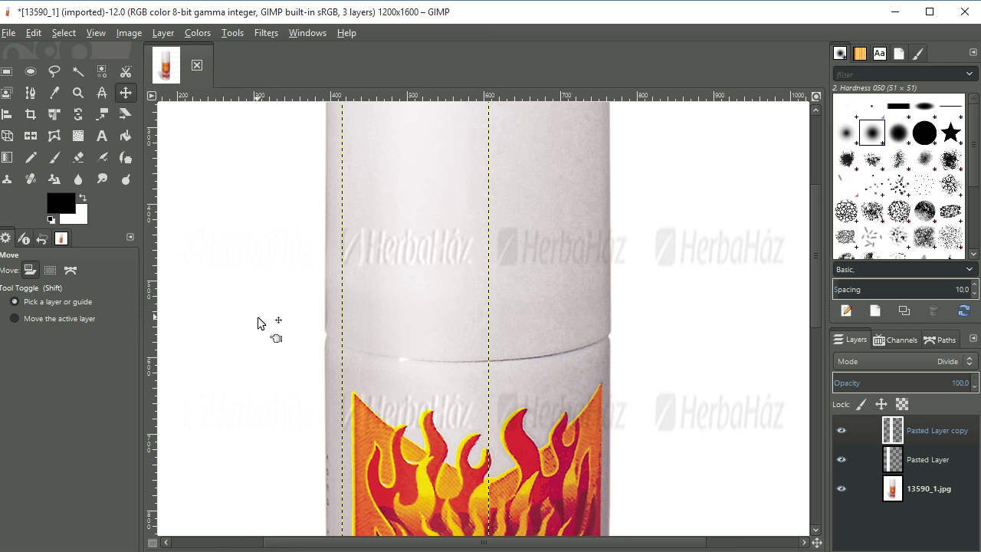
pyautogui.press('Left')
pyautogui.press('Left')
pyautogui.press('Left')
pyautogui.press('Left')
pyautogui.press('Left')
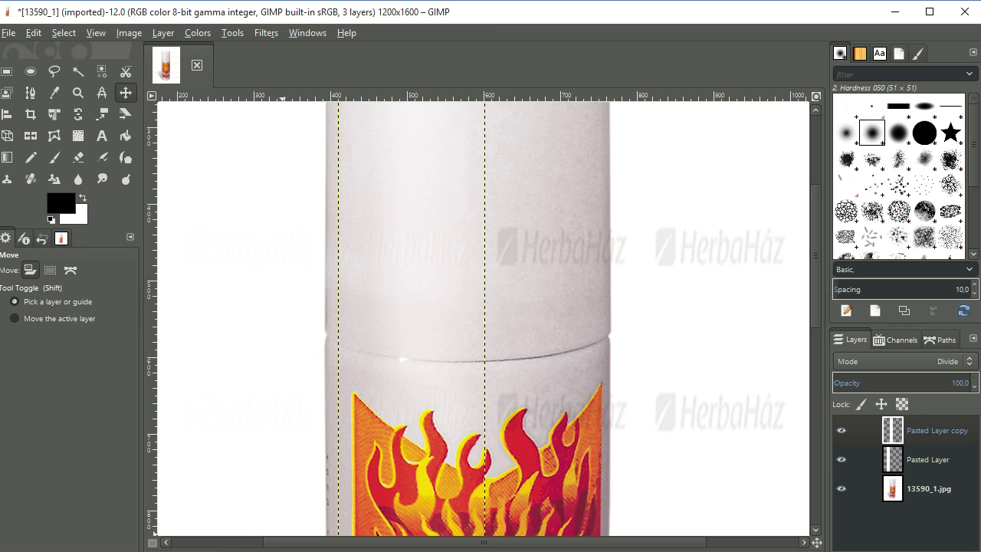
pyautogui.press('-')
pyautogui.press('-')
pyautogui.press('-')
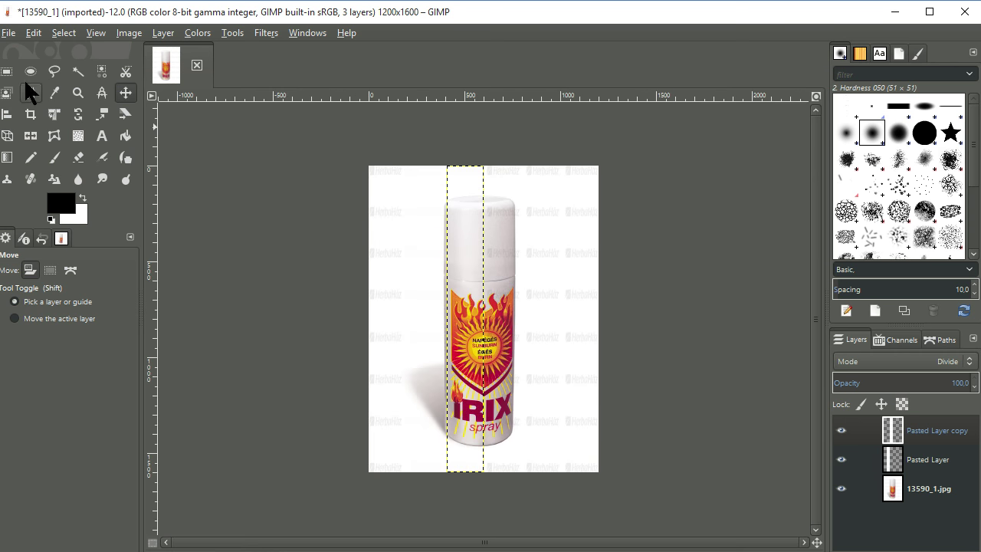
# On the original photo layer, select a 204×1600 background strip right of the can.
pyautogui.click(931, 489)
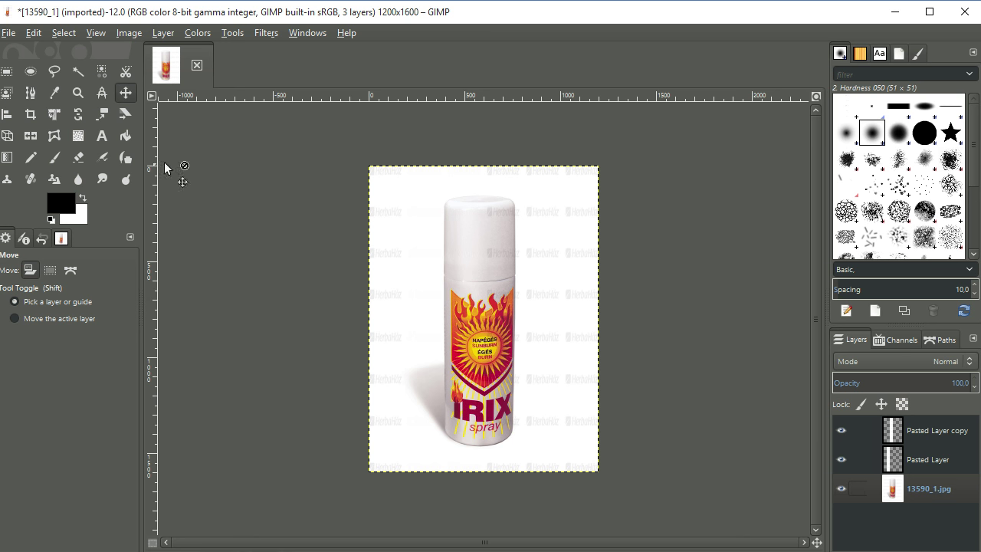
pyautogui.click(7, 71)
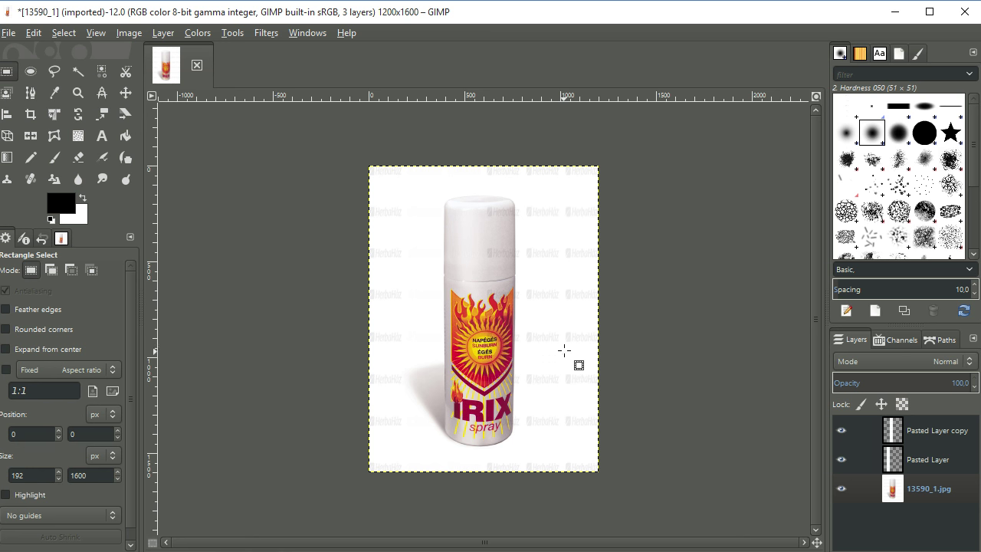
pyautogui.moveTo(562, 345); pyautogui.dragTo(523, 193)
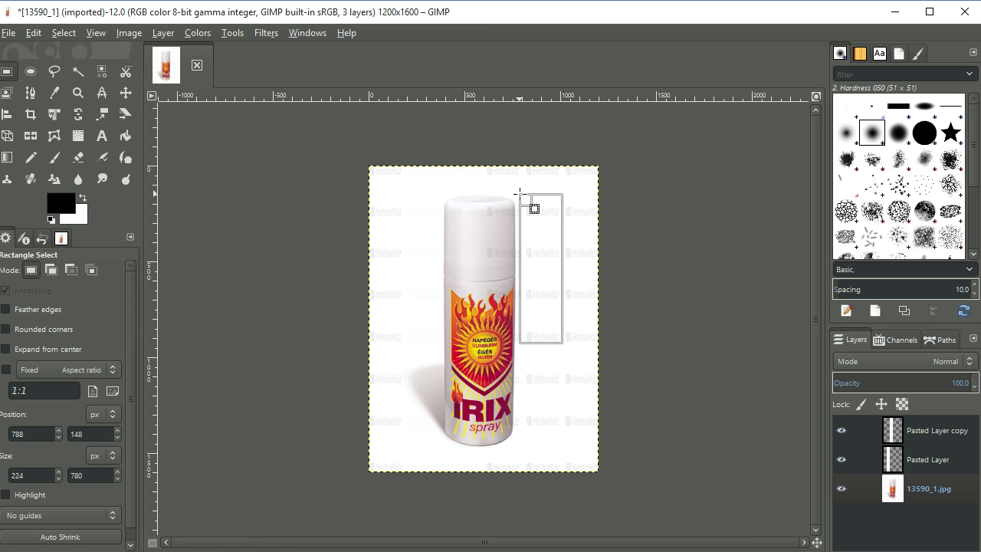
pyautogui.moveTo(542, 196); pyautogui.dragTo(542, 174)
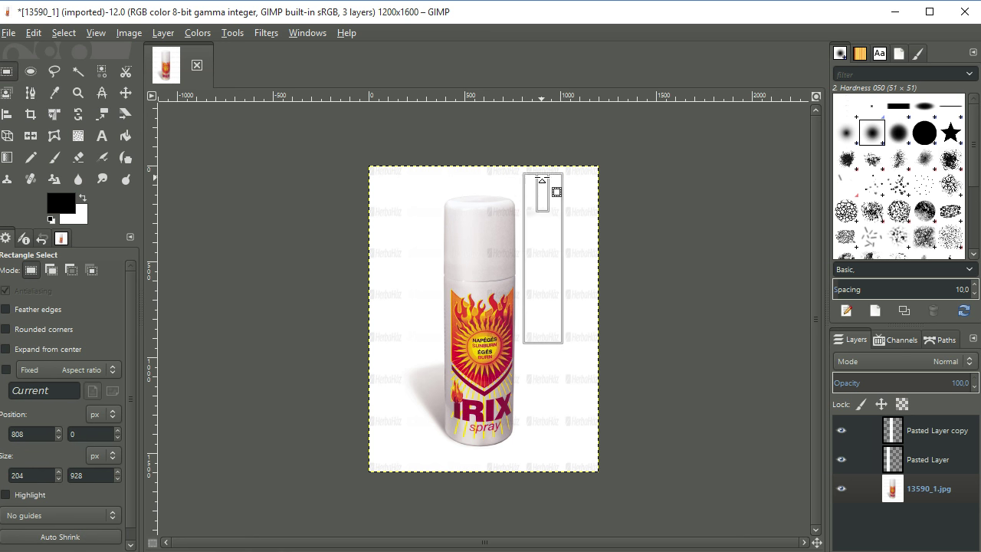
pyautogui.moveTo(543, 334); pyautogui.dragTo(543, 483)
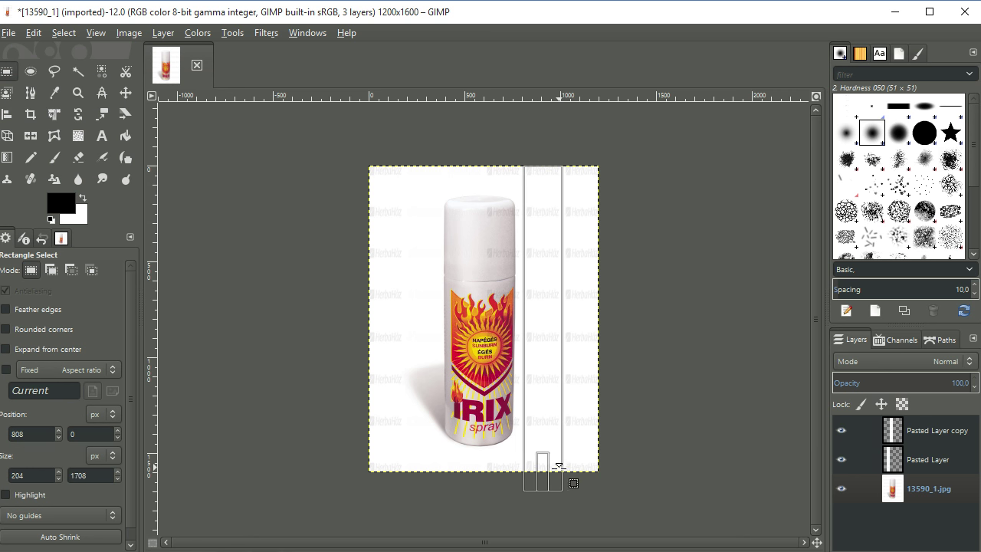
# Copy and paste the strip, converting it to a new layer, Pasted Layer #1.
pyautogui.hotkey('ctrl', 'c')
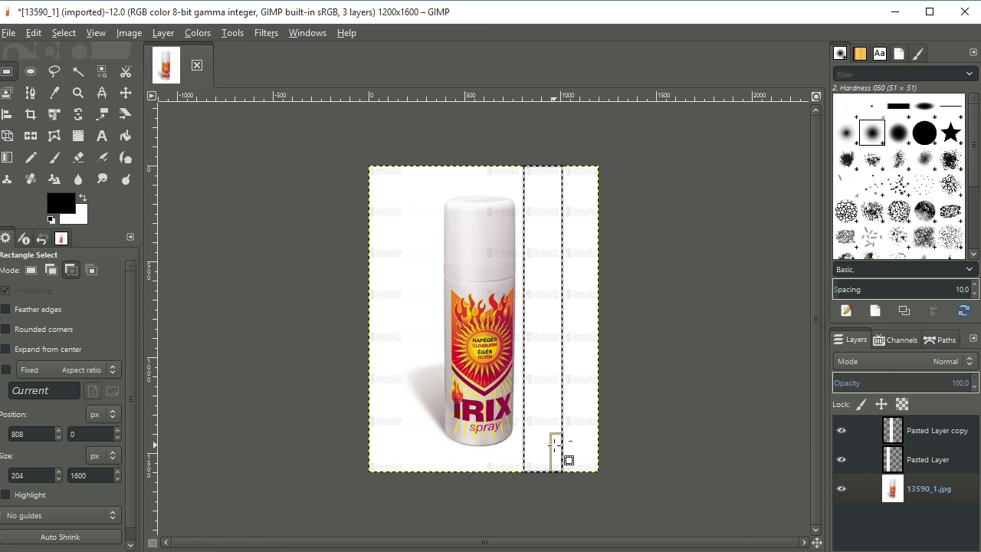
pyautogui.hotkey('ctrl', 'v')
pyautogui.rightClick(945, 494)
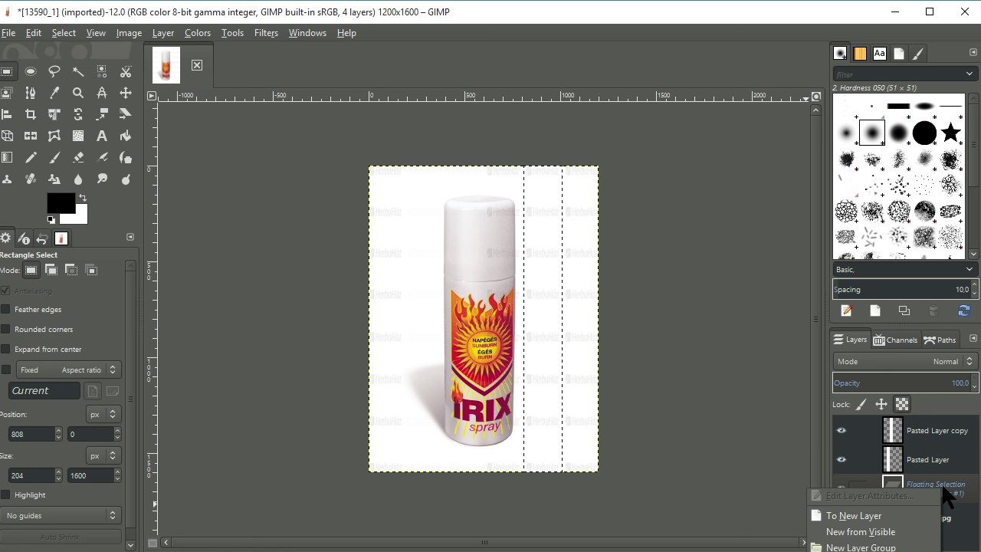
pyautogui.click(887, 529)
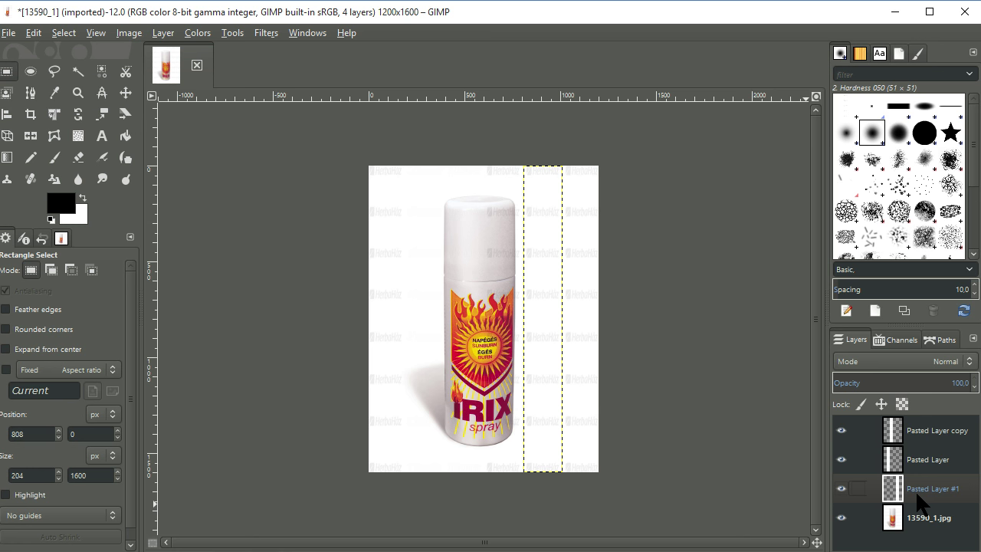
# Move Pasted Layer #1 left over the can.
pyautogui.click(125, 93)
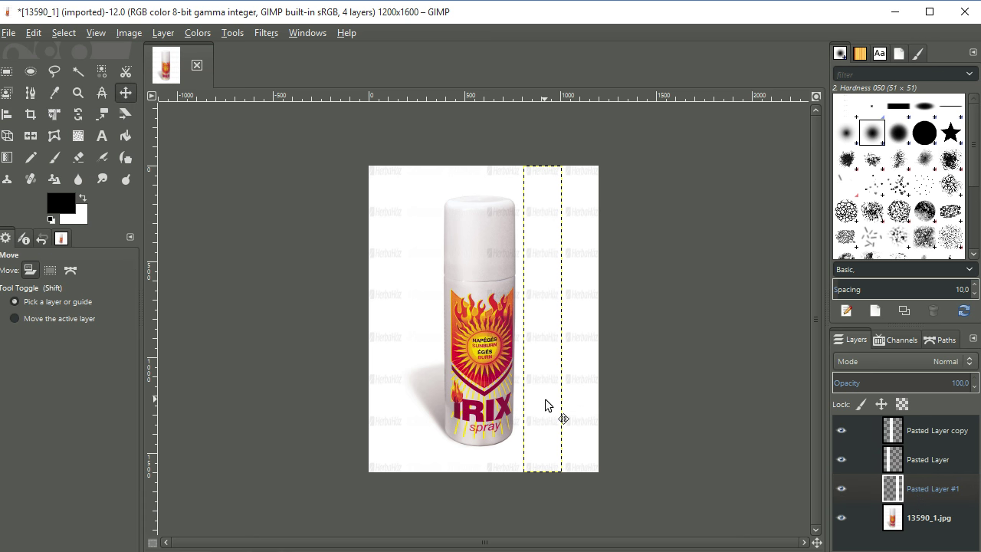
pyautogui.hotkey('shift', 'Left')
pyautogui.hotkey('shift', 'Left')
pyautogui.hotkey('shift', 'Left')
pyautogui.hotkey('shift', 'Left')
pyautogui.hotkey('shift', 'Left')
pyautogui.hotkey('shift', 'Left')
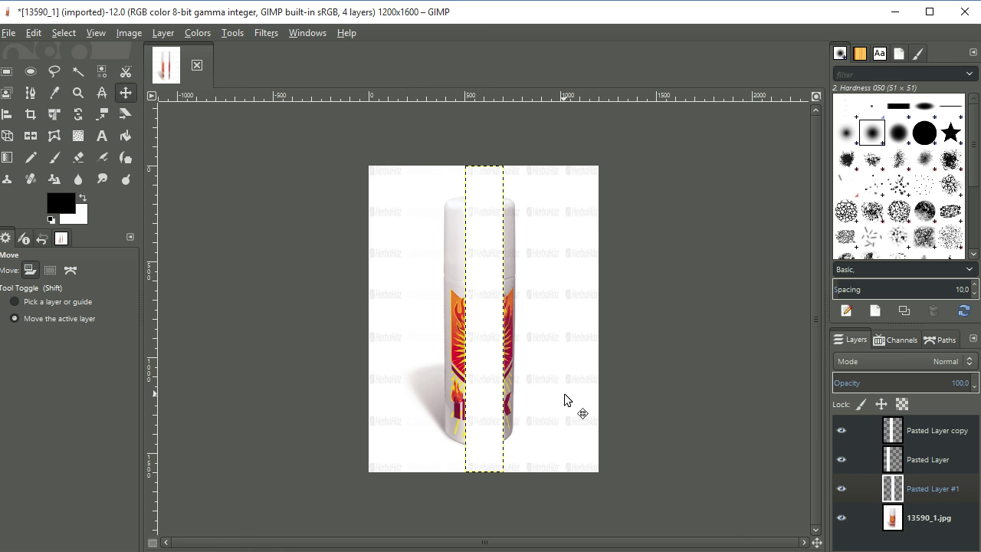
pyautogui.press('Right')
pyautogui.press('Right')
pyautogui.press('Right')
pyautogui.press('Right')
pyautogui.press('Right')
pyautogui.press('Right')
pyautogui.press('Right')
pyautogui.press('Right')
pyautogui.press('Right')
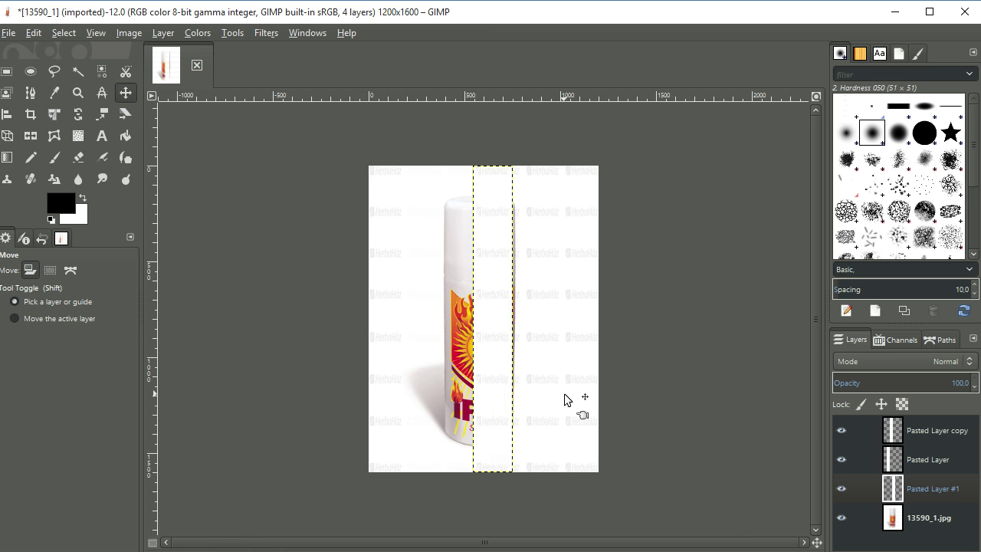
pyautogui.press('Right')
pyautogui.press('Right')
pyautogui.press('Right')
pyautogui.press('Right')
pyautogui.press('Right')
pyautogui.press('Right')
pyautogui.press('Right')
pyautogui.press('Right')
pyautogui.press('Right')
pyautogui.press('Right')
pyautogui.press('Right')
pyautogui.press('Right')
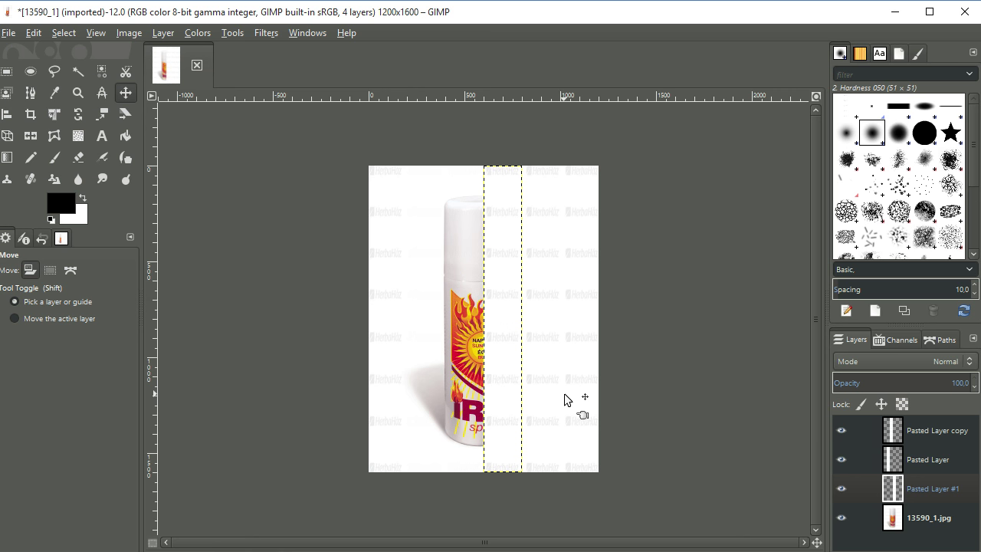
# Set Pasted Layer #1 to Divide, pixel-align it with the watermark, and paste another strip.
pyautogui.click(971, 366)
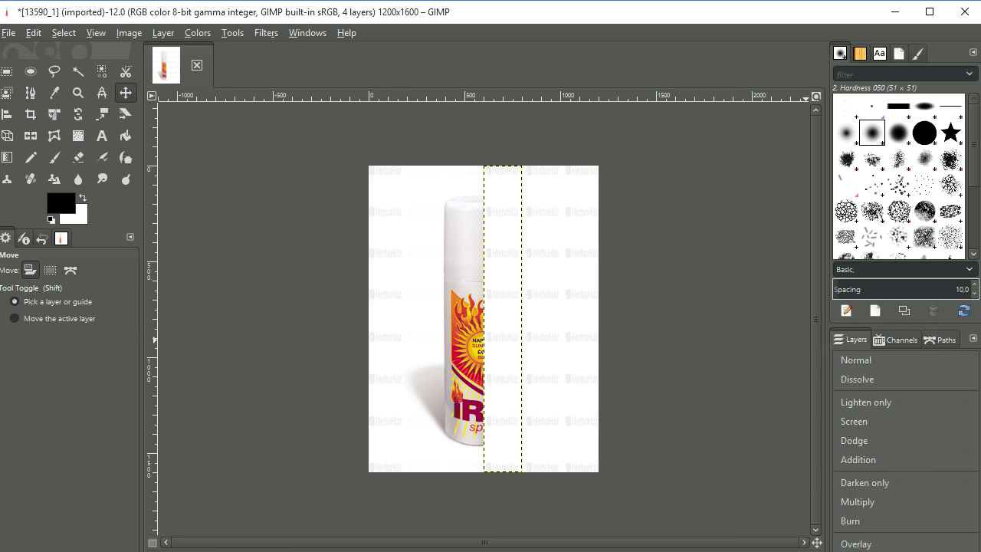
pyautogui.click(851, 541)
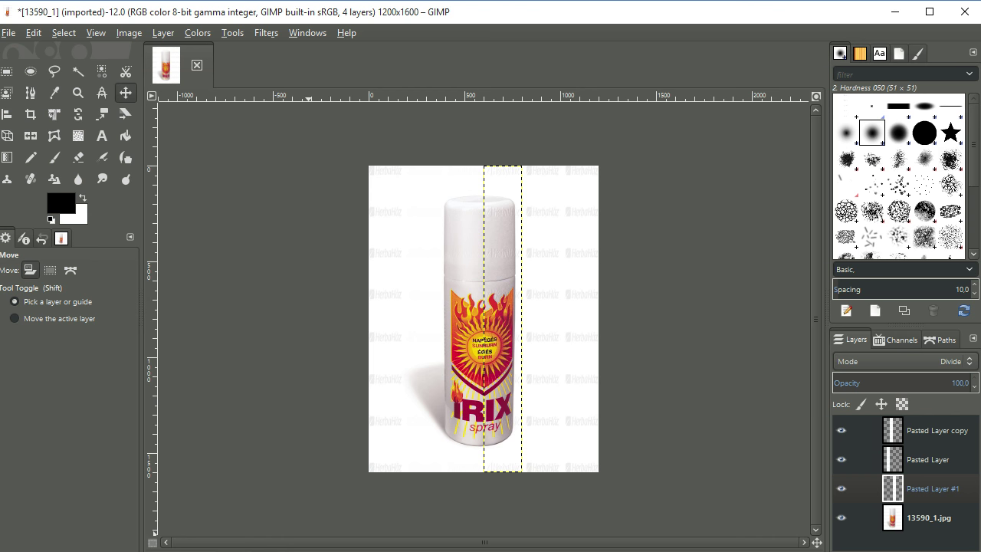
pyautogui.press('1')
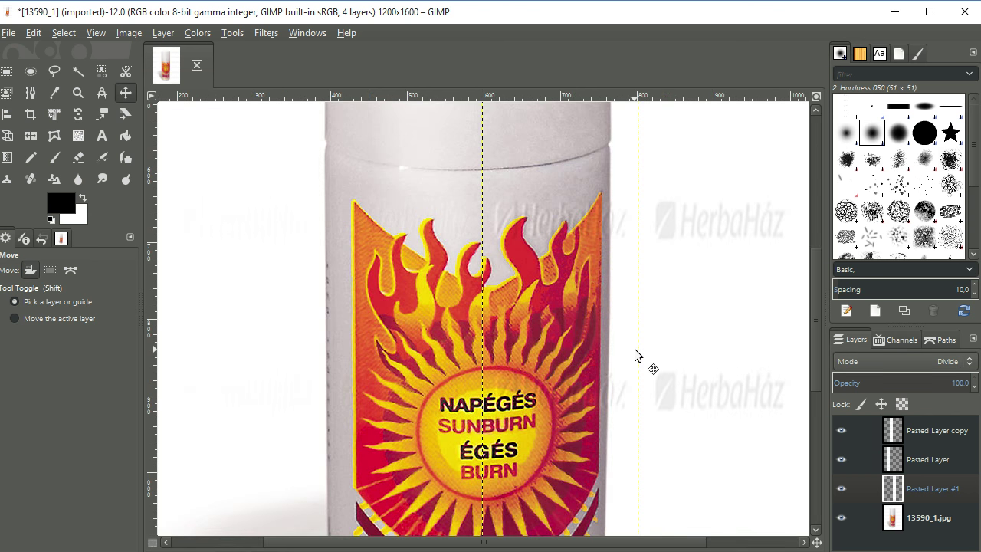
pyautogui.press('Left')
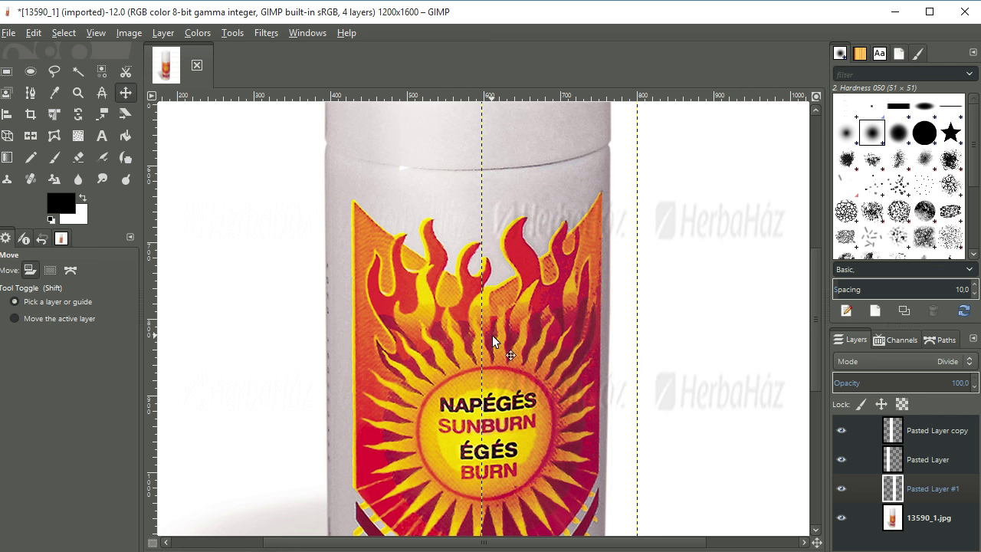
pyautogui.press('Left')
pyautogui.press('Right')
pyautogui.press('Right')
pyautogui.press('Right')
pyautogui.press('Right')
pyautogui.press('Right')
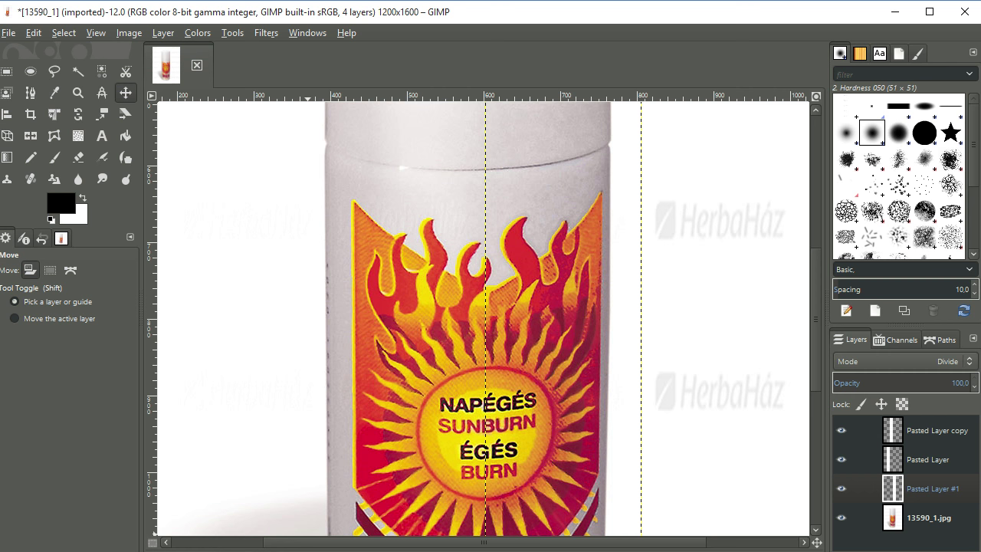
pyautogui.press('-')
pyautogui.press('-')
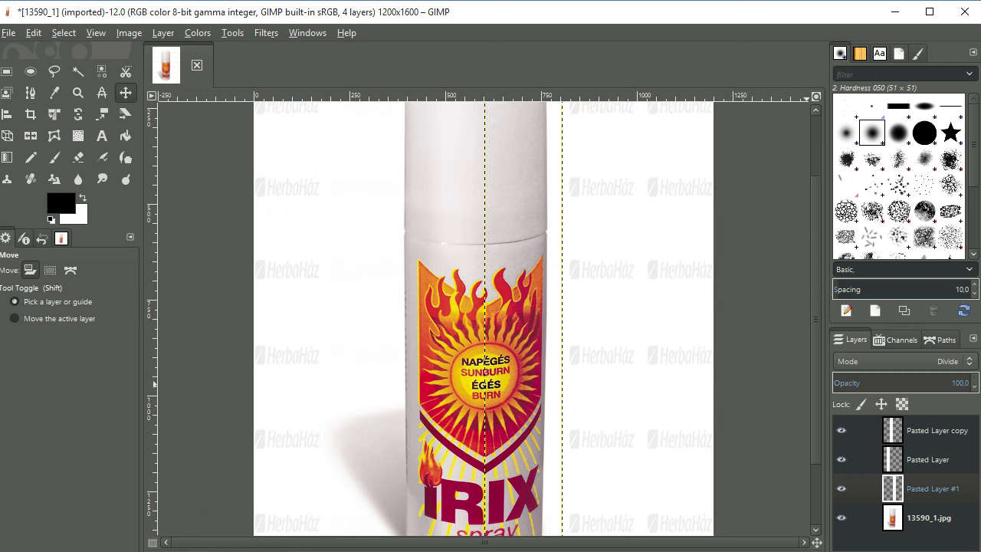
pyautogui.hotkey('ctrl', 'v')
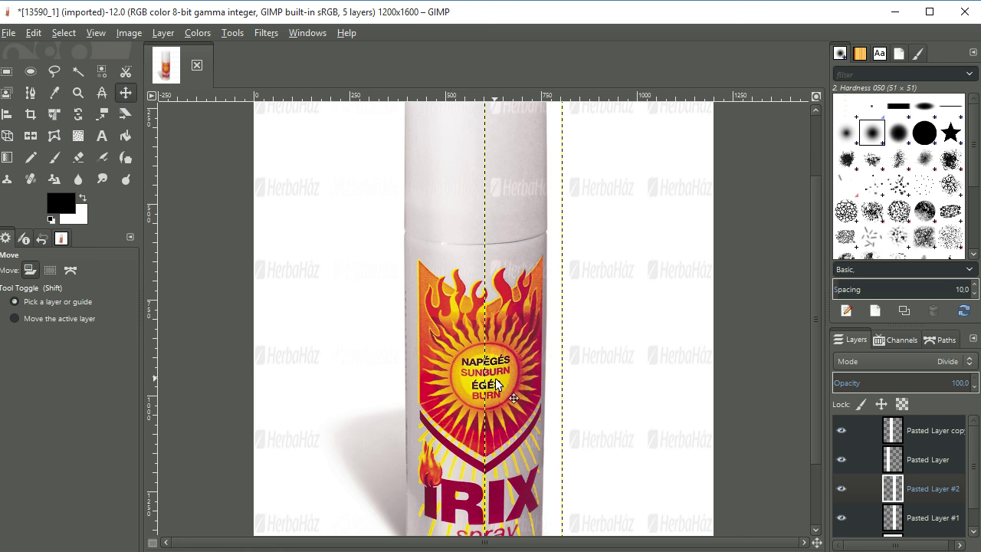
# Shift the new strip right onto the next watermark and paste one more strip further right.
pyautogui.hotkey('shift', 'Right')
pyautogui.hotkey('shift', 'Right')
pyautogui.hotkey('shift', 'Right')
pyautogui.press('Right')
pyautogui.press('Right')
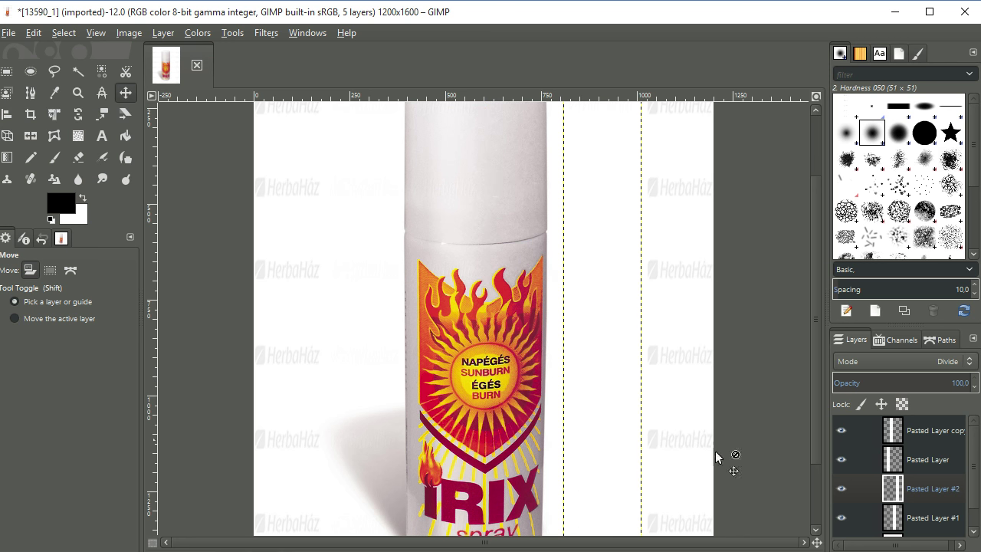
pyautogui.hotkey('ctrl', 'alt', 'v')
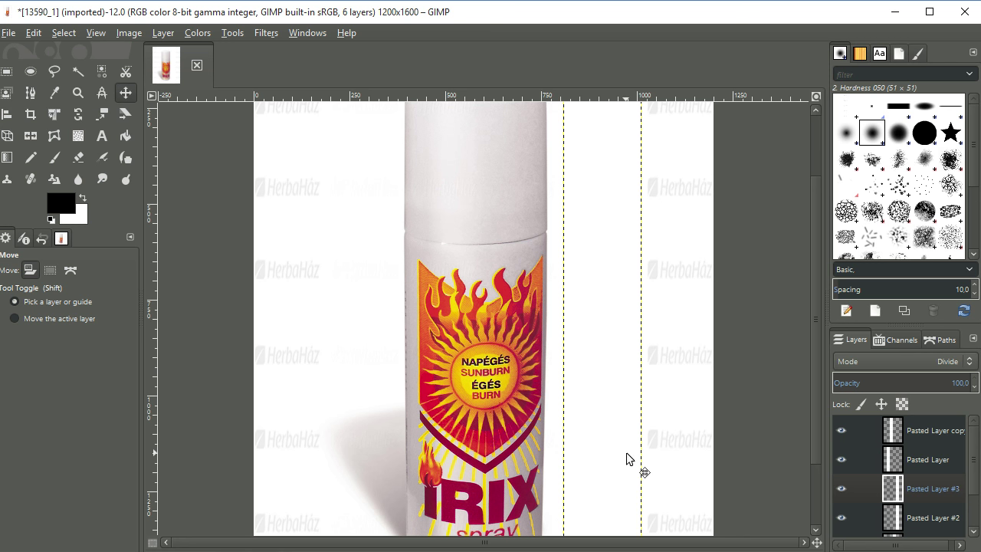
pyautogui.hotkey('shift', 'Right')
pyautogui.hotkey('shift', 'Right')
pyautogui.hotkey('shift', 'Right')
pyautogui.hotkey('shift', 'Right')
pyautogui.hotkey('shift', 'Right')
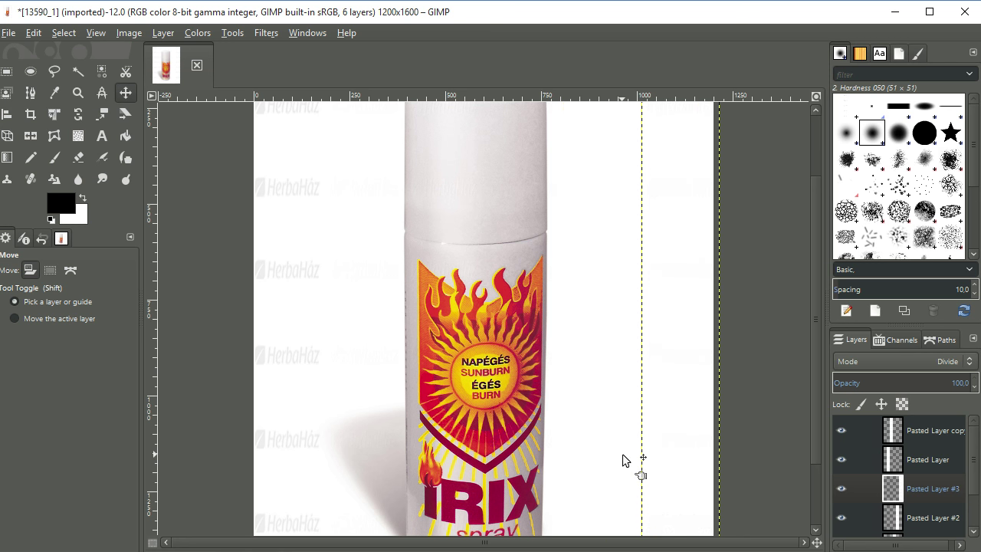
# Duplicate the original Pasted Layer, shift the copy left over the background, and zoom in.
pyautogui.click(356, 438)
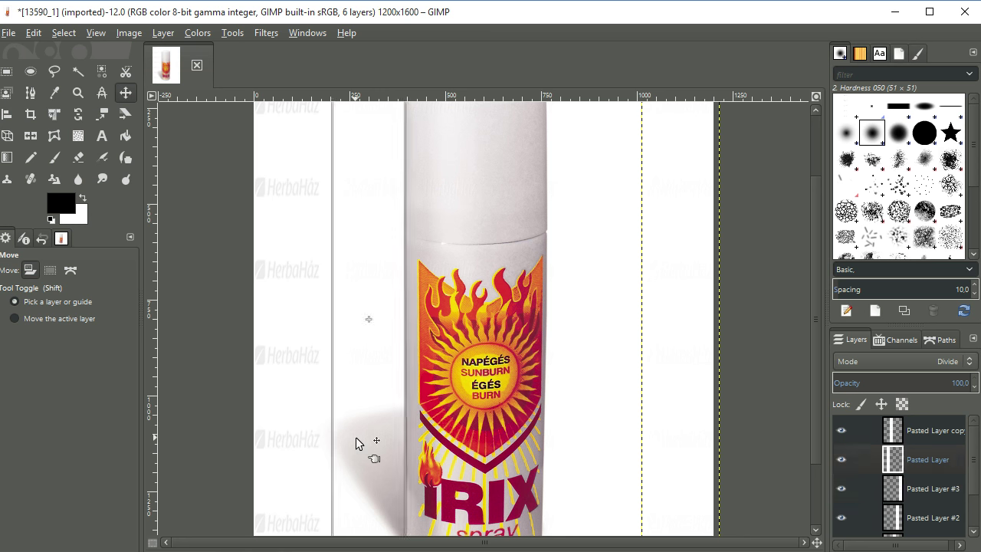
pyautogui.hotkey('shift', 'ctrl', 'd')
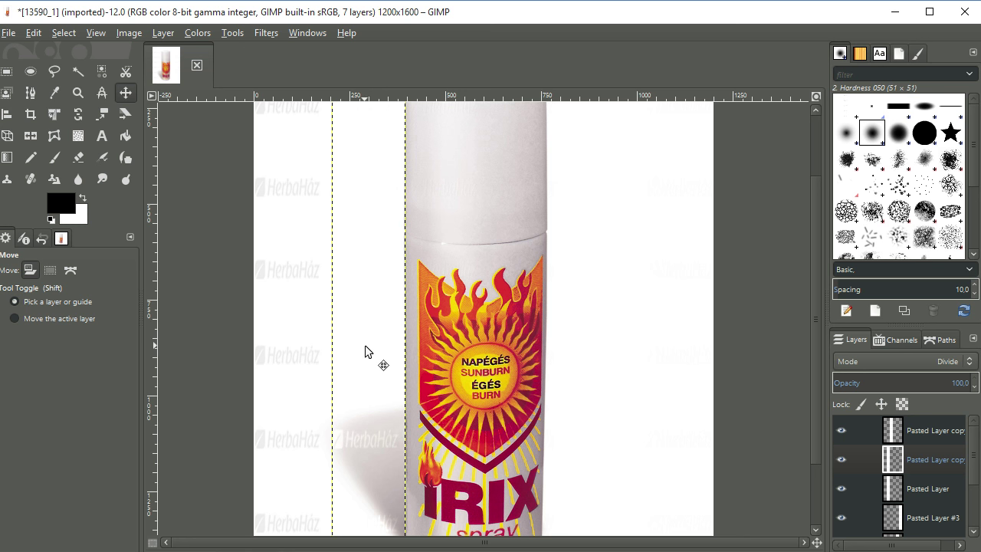
pyautogui.hotkey('shift', 'Left')
pyautogui.hotkey('shift', 'Left')
pyautogui.hotkey('shift', 'Left')
pyautogui.hotkey('shift', 'Left')
pyautogui.hotkey('shift', 'Left')
pyautogui.hotkey('shift', 'Left')
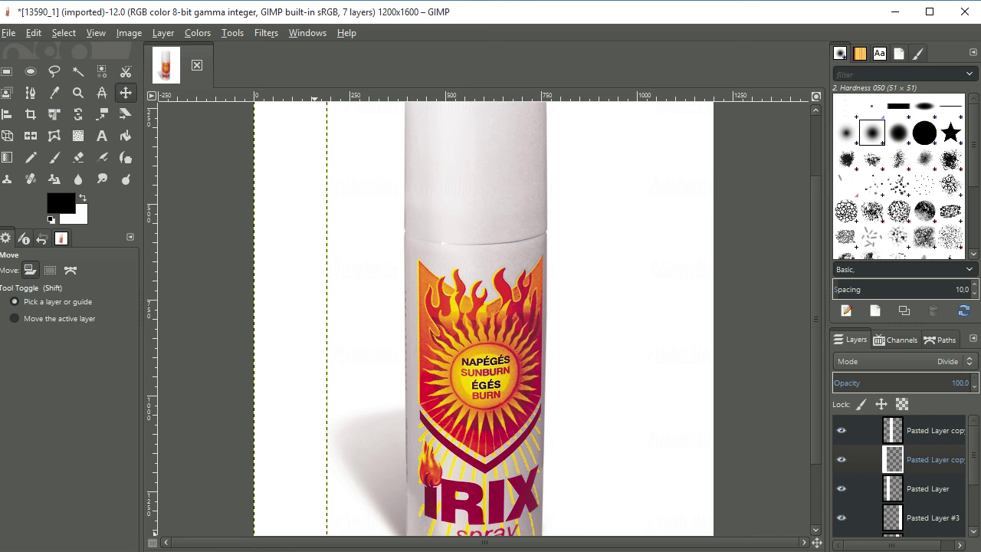
pyautogui.press('+')
pyautogui.press('+')
pyautogui.press('+')
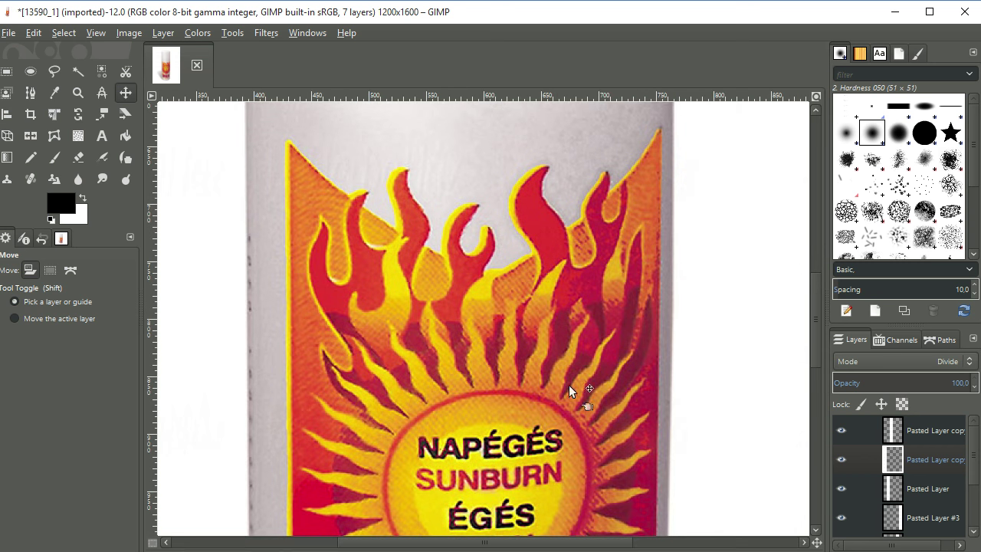
# Align the original left strip over the ghost watermark beside the can until it cancels.
pyautogui.moveTo(817, 543); pyautogui.dragTo(821, 519)
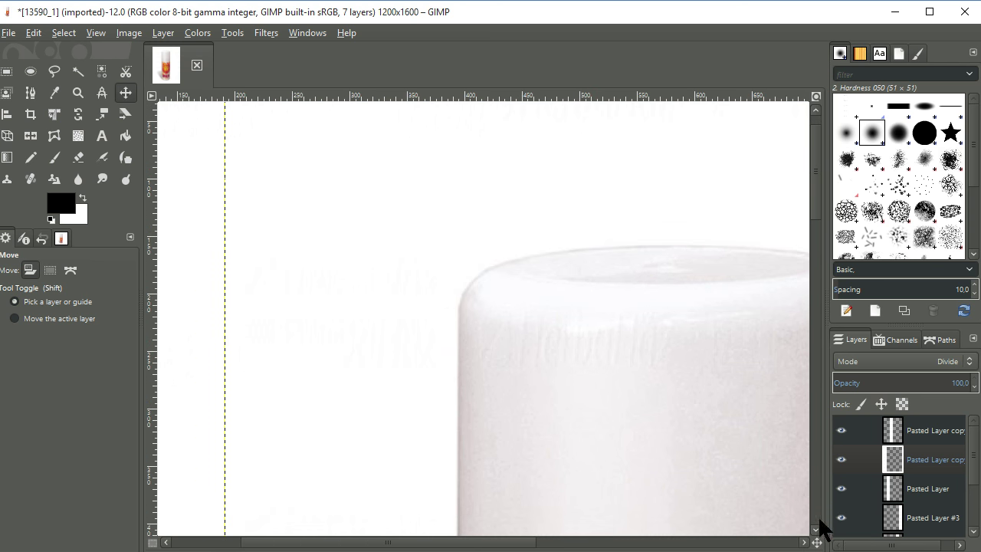
pyautogui.click(378, 351)
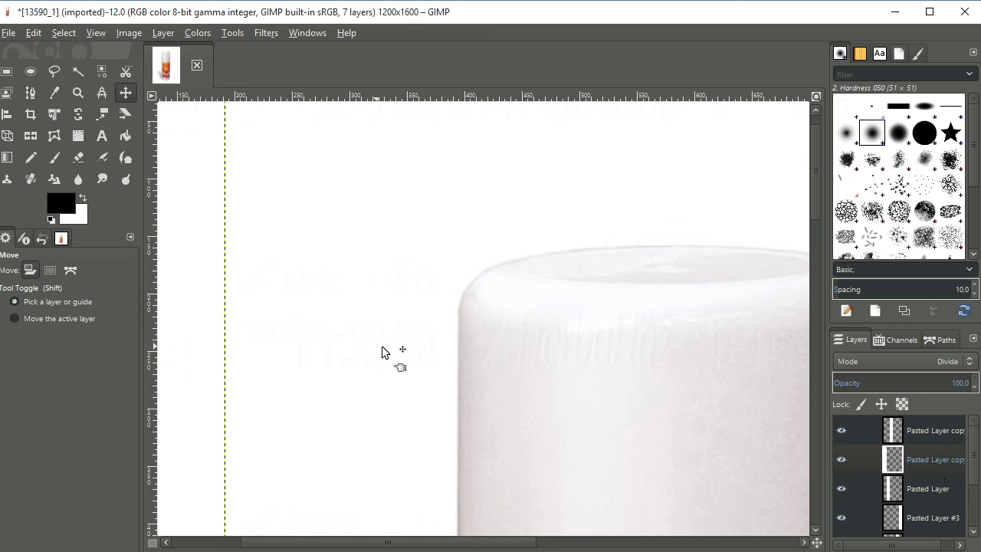
pyautogui.moveTo(384, 350); pyautogui.dragTo(360, 396)
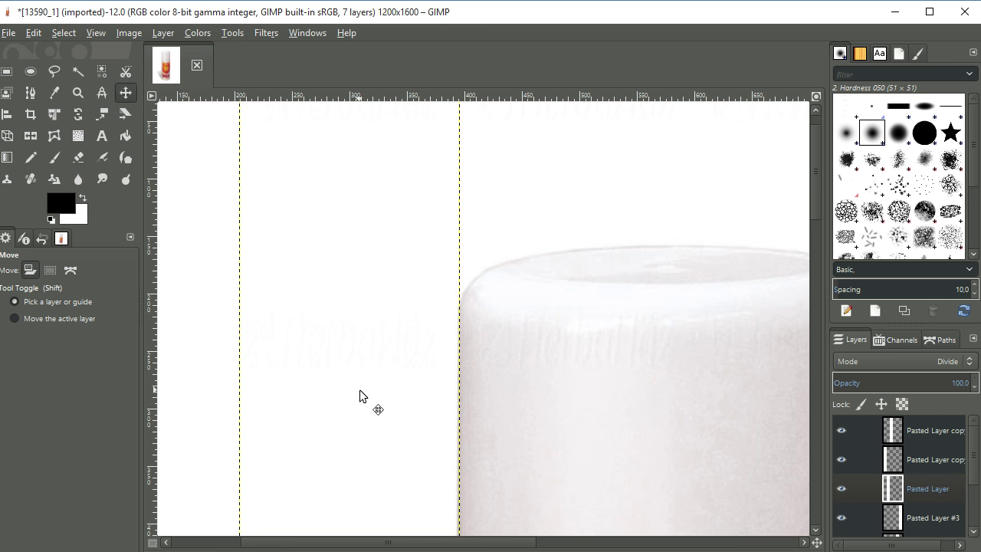
pyautogui.press('Right')
pyautogui.press('Right')
pyautogui.press('Right')
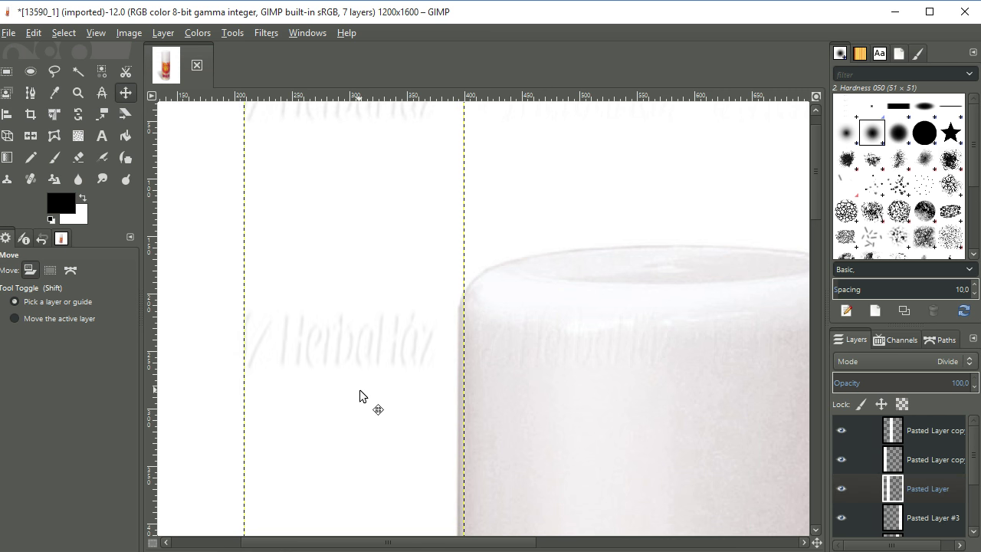
pyautogui.press('Left')
pyautogui.press('Left')
pyautogui.press('Left')
pyautogui.press('Left')
pyautogui.press('Left')
pyautogui.press('Left')
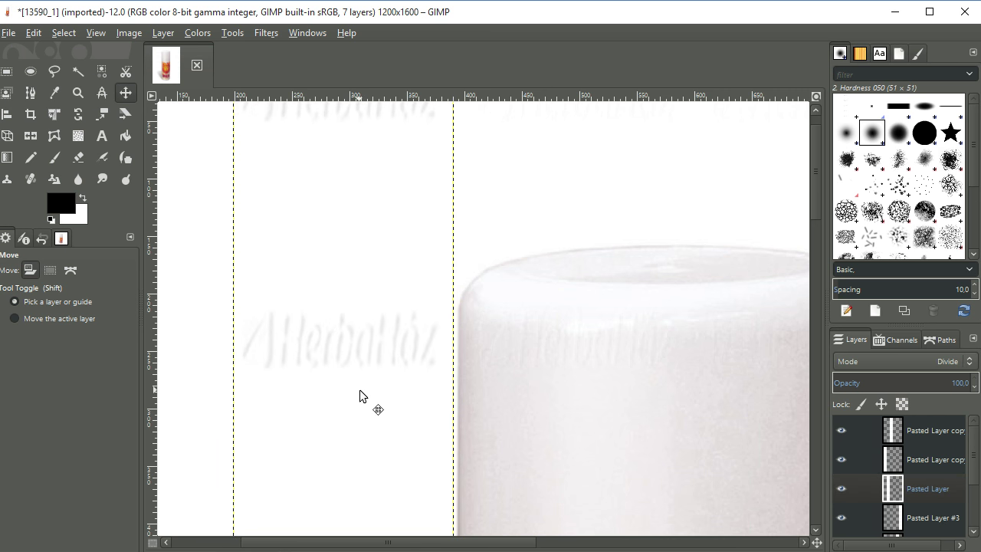
pyautogui.press('Right')
pyautogui.press('Right')
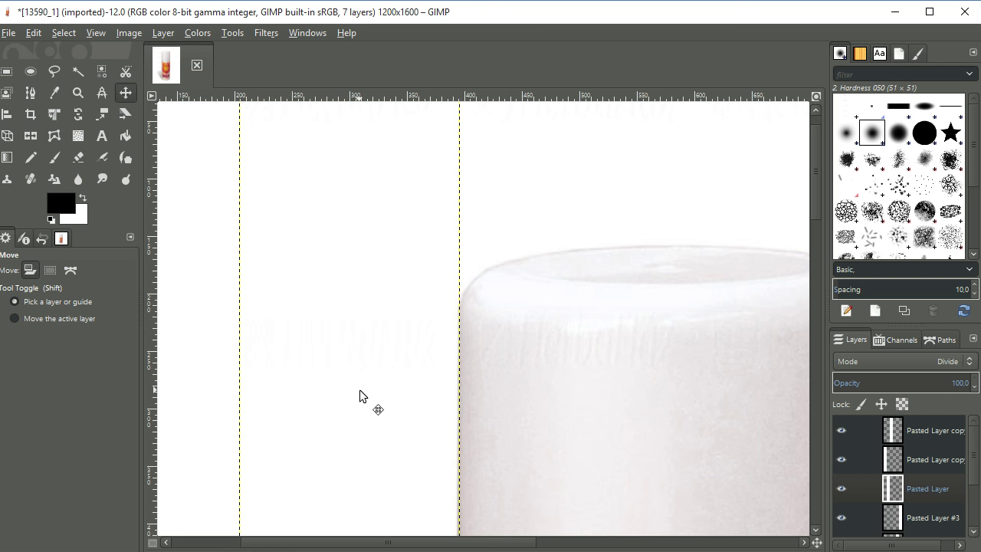
pyautogui.press('Left')
pyautogui.moveTo(398, 542); pyautogui.dragTo(487, 545)
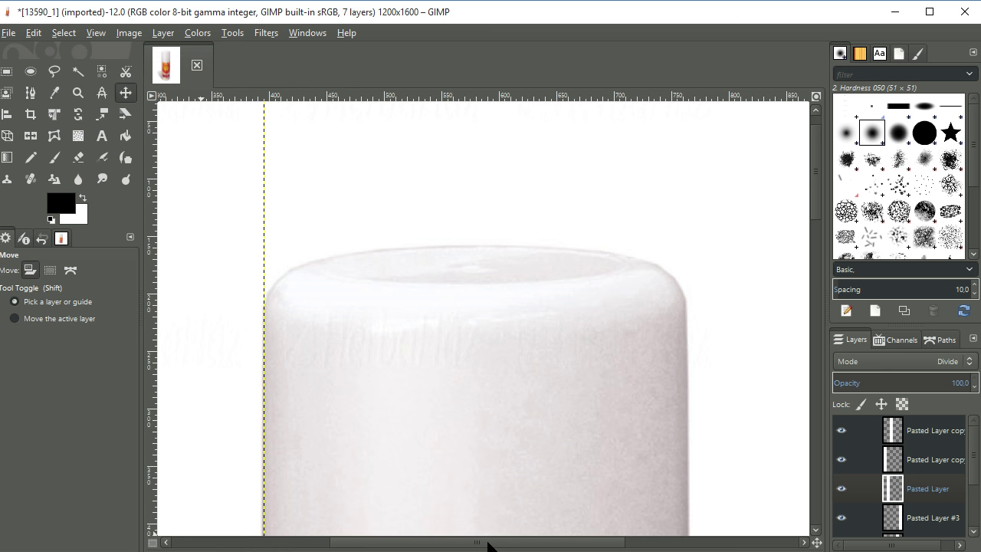
pyautogui.click(416, 365)
# Nudge the top Pasted Layer copy until the watermark over the can's upper section vanishes.
pyautogui.click(919, 439)
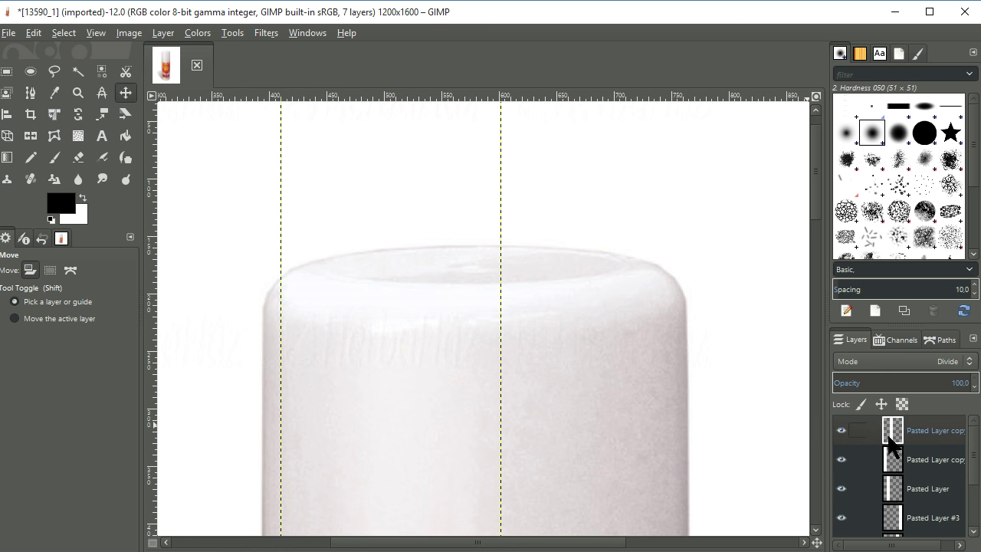
pyautogui.press('Left')
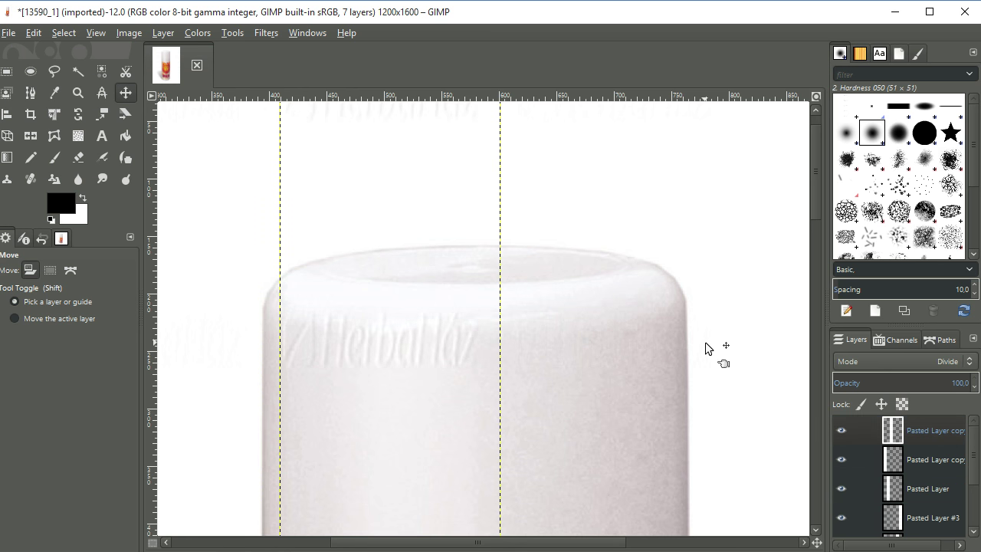
pyautogui.press('Left')
pyautogui.press('Left')
pyautogui.press('Left')
pyautogui.press('Left')
pyautogui.press('Left')
pyautogui.press('Right')
pyautogui.press('Right')
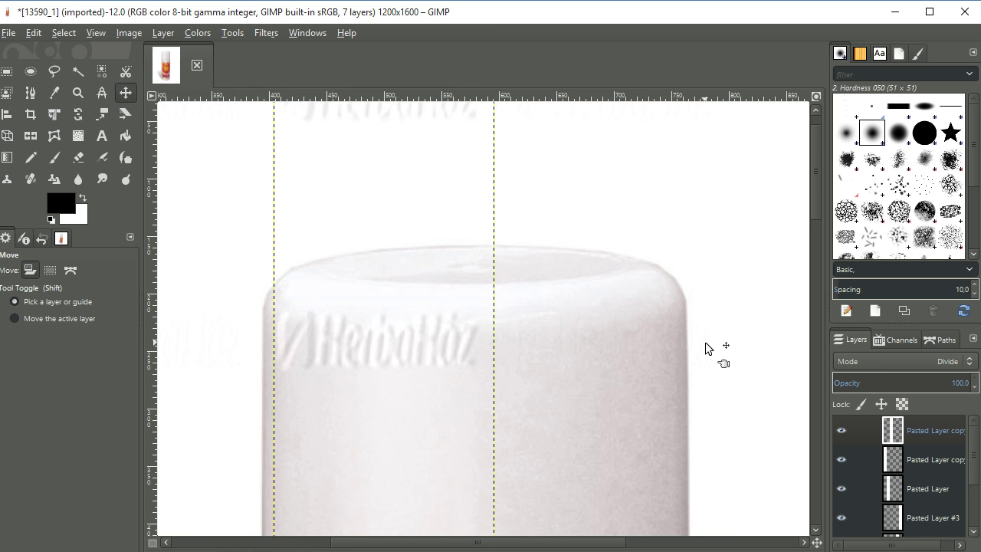
pyautogui.press('Right')
pyautogui.press('Right')
pyautogui.press('Right')
pyautogui.press('Right')
pyautogui.press('Right')
pyautogui.press('Right')
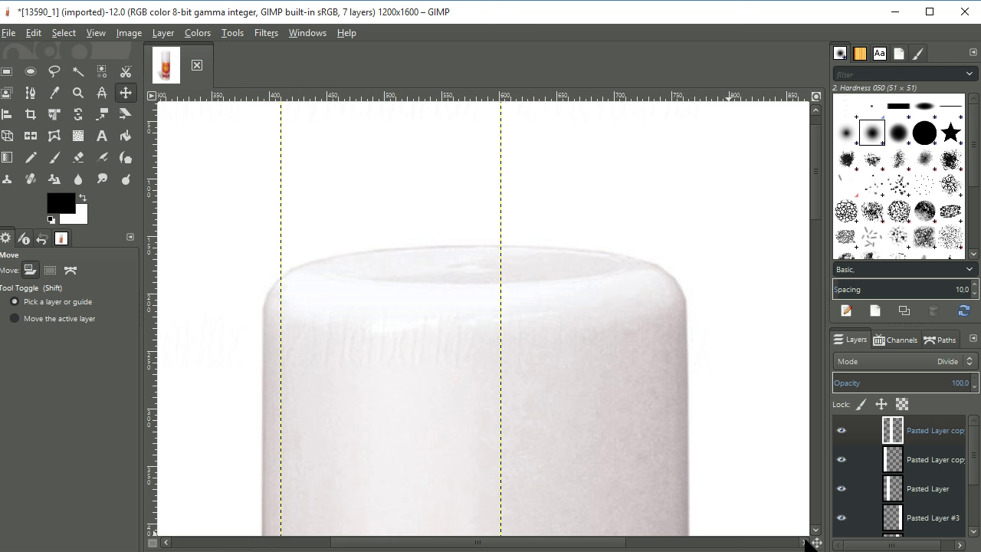
pyautogui.moveTo(815, 542)
pyautogui.mouseDown()
pyautogui.moveTo(844, 545)
pyautogui.moveTo(824, 547)
pyautogui.mouseUp()
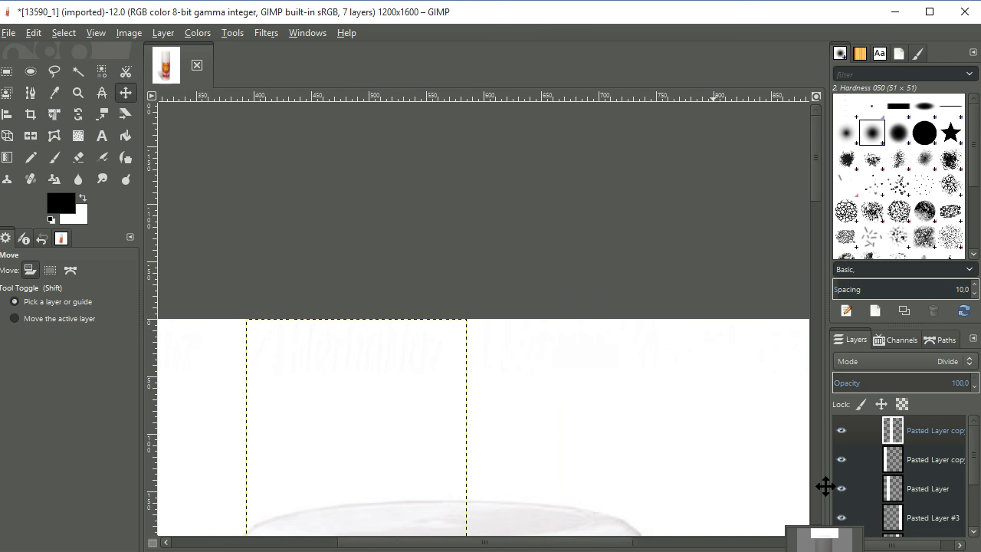
# Pan and zoom out to about 50% so the whole IRIX spray can with its aligned strips is visible.
pyautogui.moveTo(825, 548); pyautogui.dragTo(826, 486)
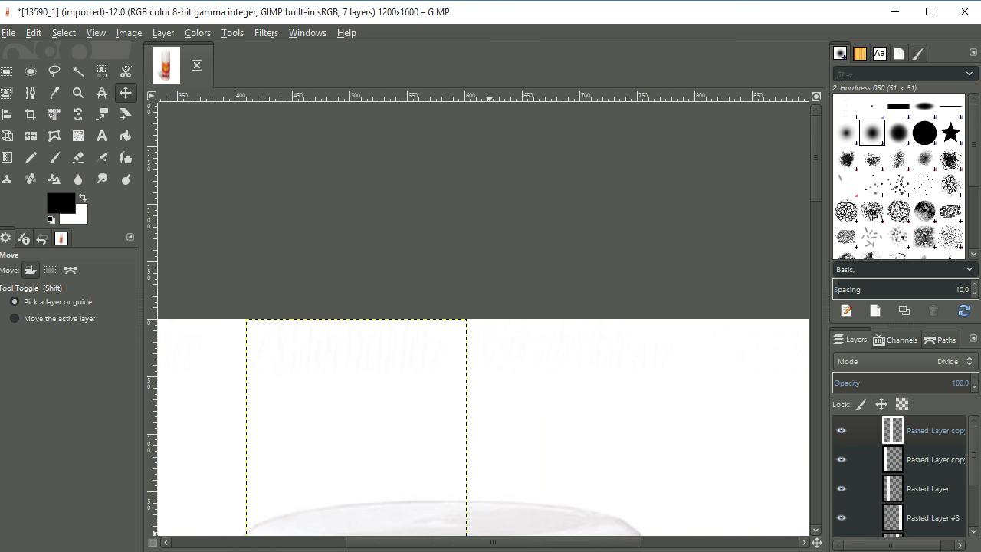
pyautogui.press('-')
pyautogui.press('-')
pyautogui.press('-')
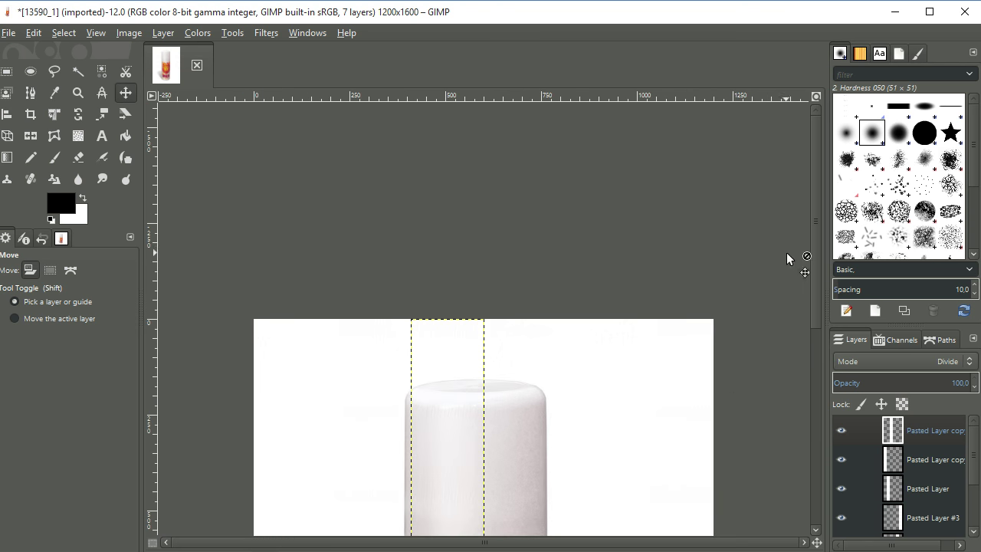
pyautogui.moveTo(814, 247)
pyautogui.mouseDown()
pyautogui.moveTo(819, 365)
pyautogui.moveTo(818, 272)
pyautogui.moveTo(808, 353)
pyautogui.mouseUp()
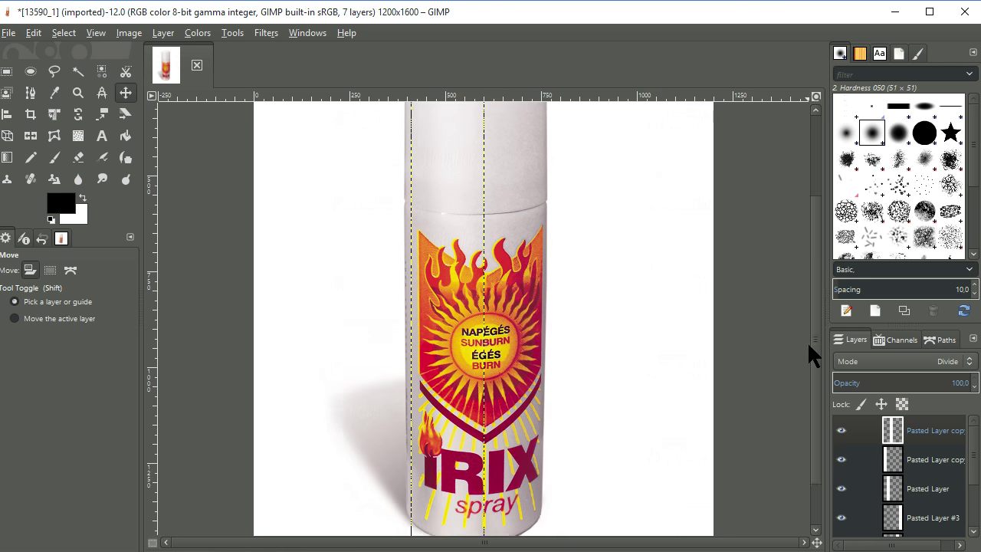